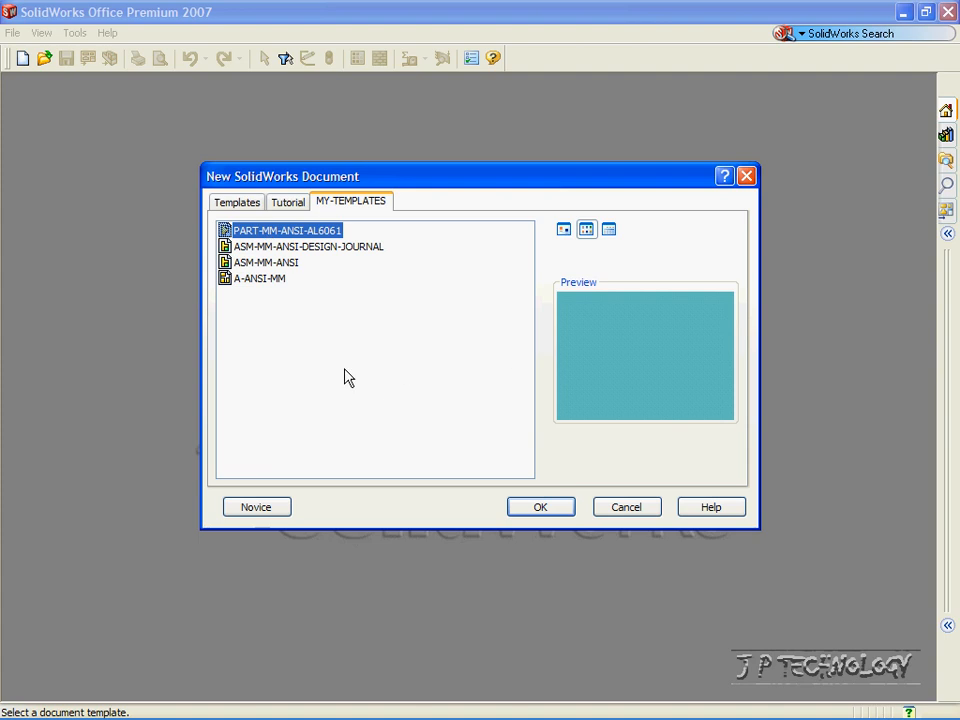
Create a part from the PART-MM-ANSI-AL6061 template and sketch a rectangle on the Front plane with one corner at the origin.
left_click(540, 507)
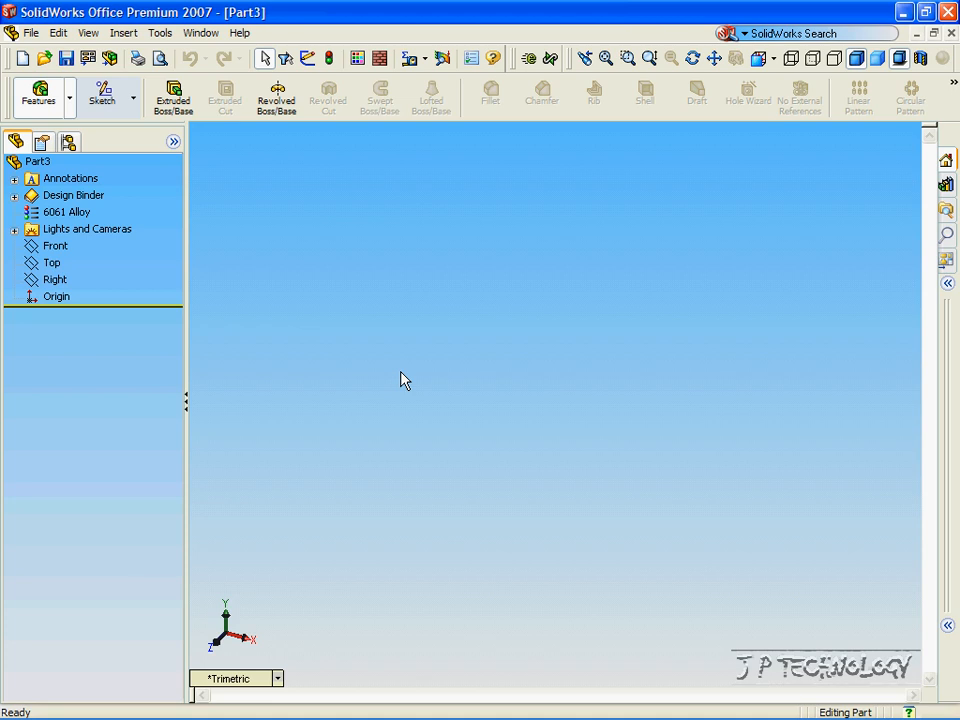
left_click(110, 106)
left_click(60, 247)
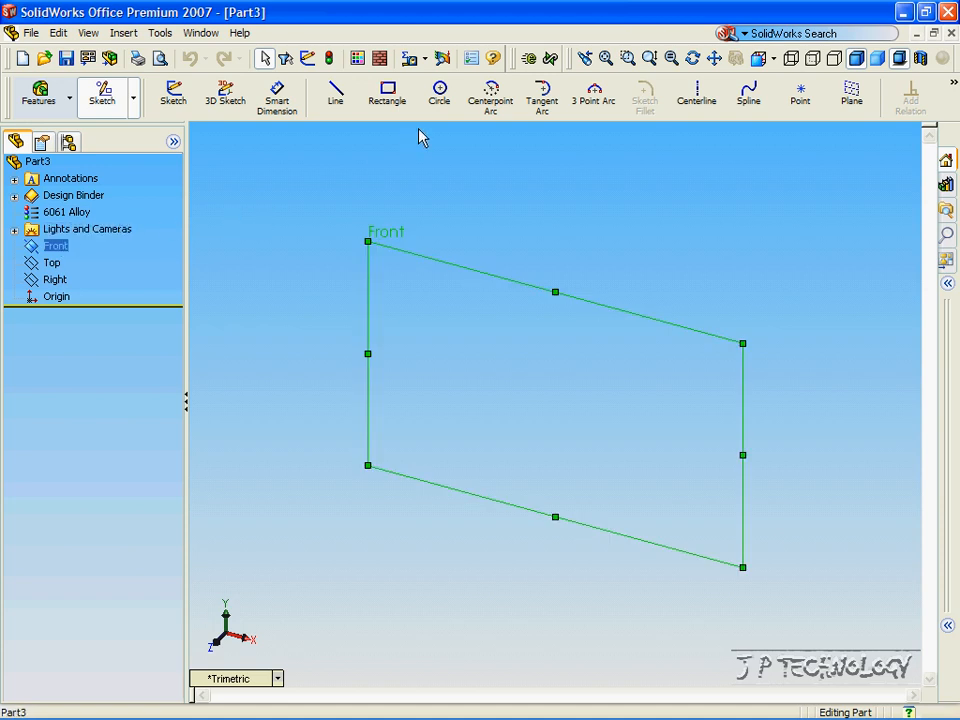
left_click(387, 95)
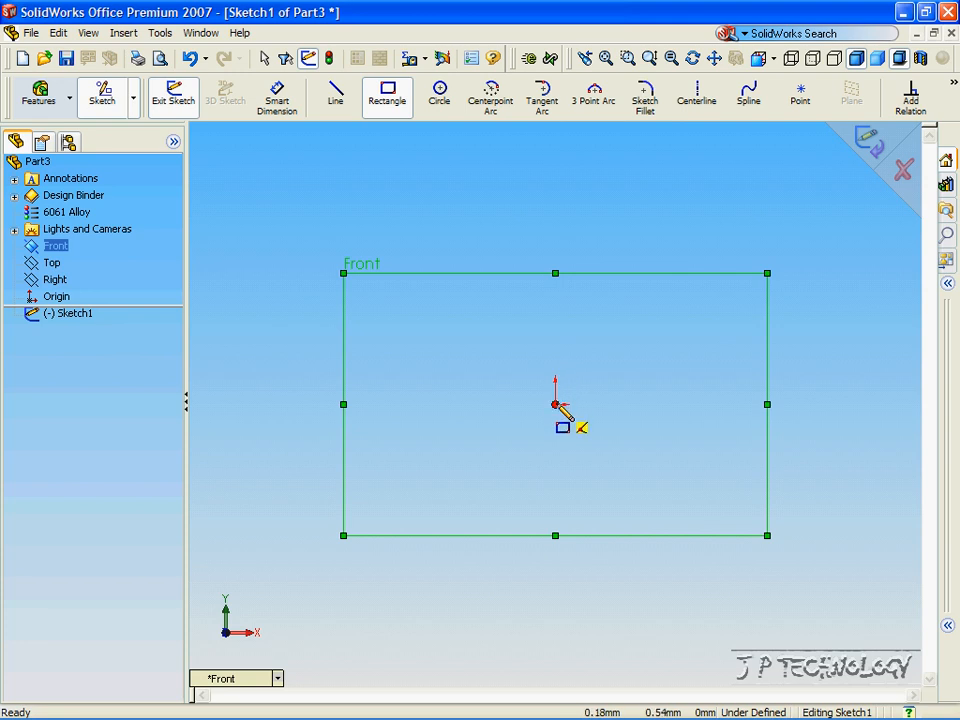
mouse_move(556, 404)
left_mouse_down()
mouse_move(630, 339)
mouse_move(824, 269)
left_mouse_up()
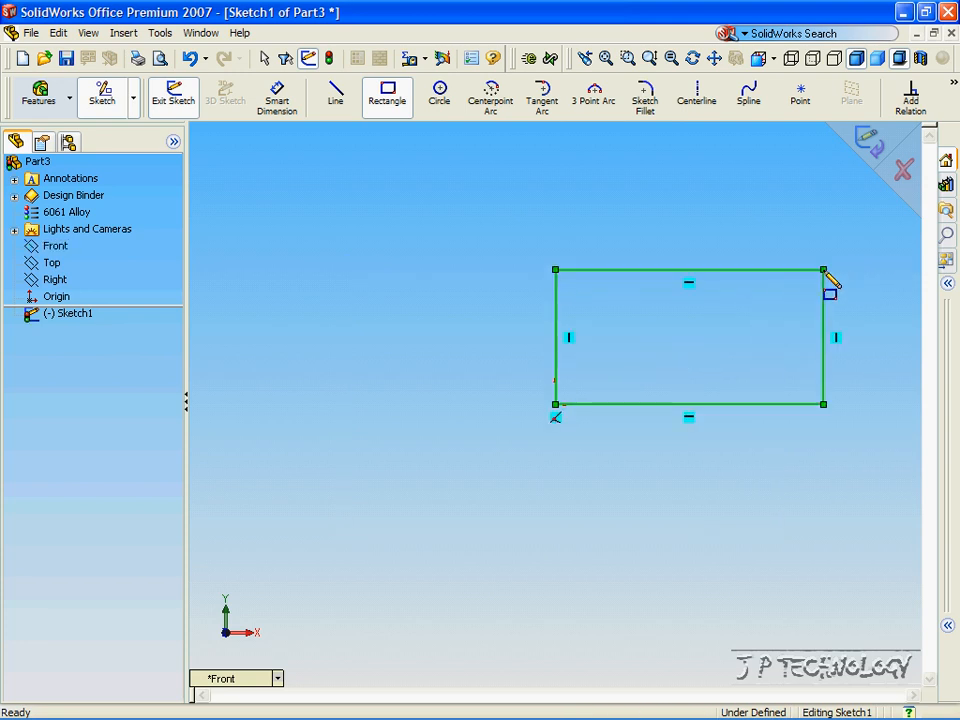
left_click(871, 141)
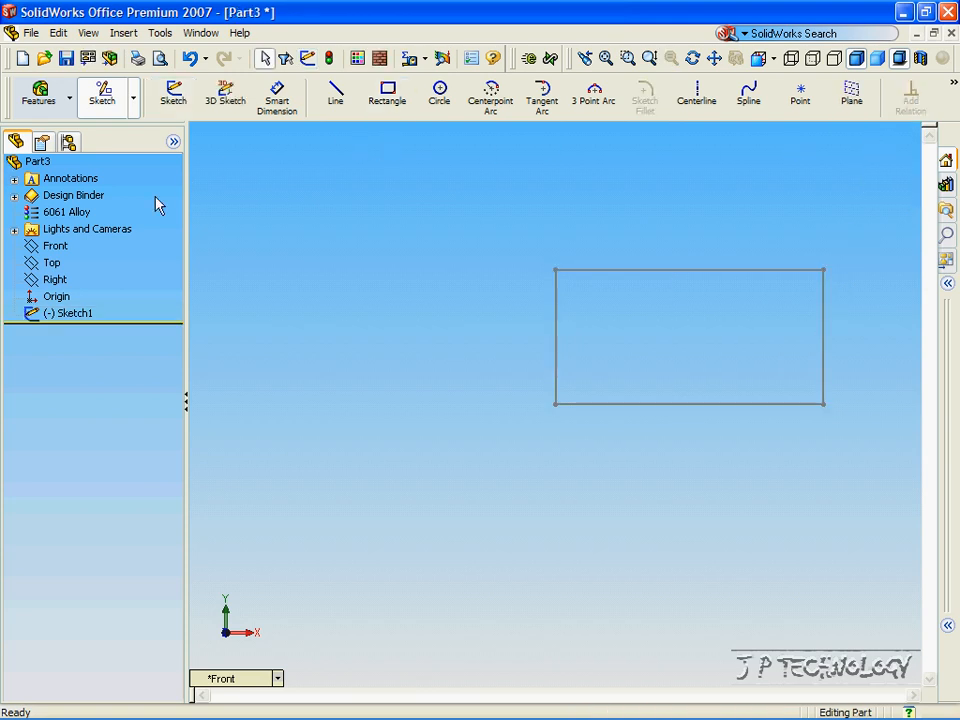
On the Top plane, sketch a two-segment open line path starting at the origin, with its second segment about 50 mm long.
left_click(172, 106)
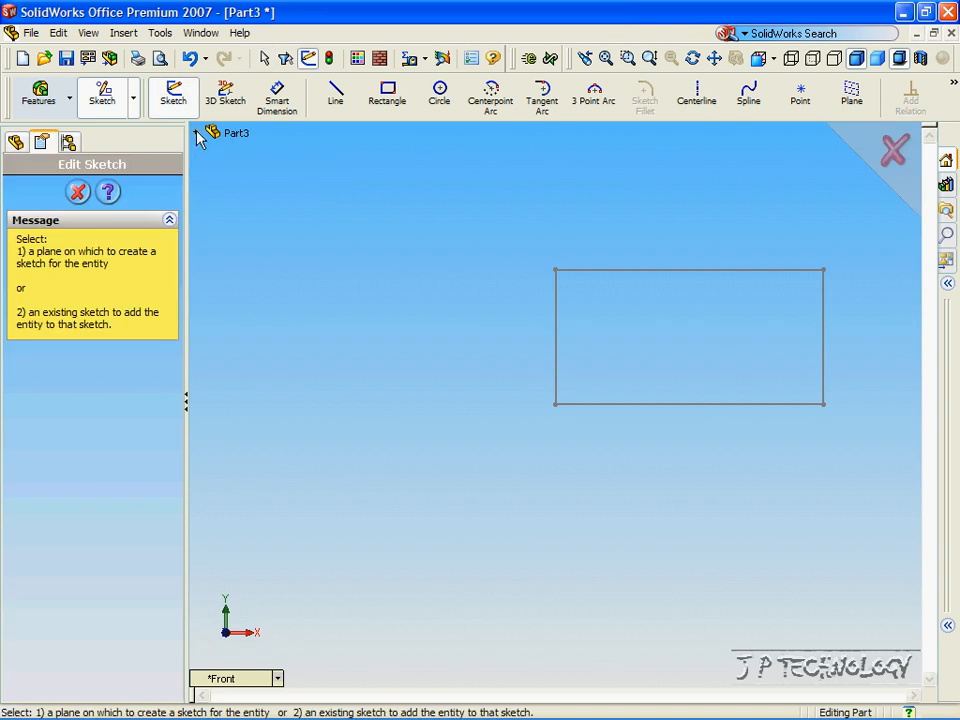
left_click(197, 133)
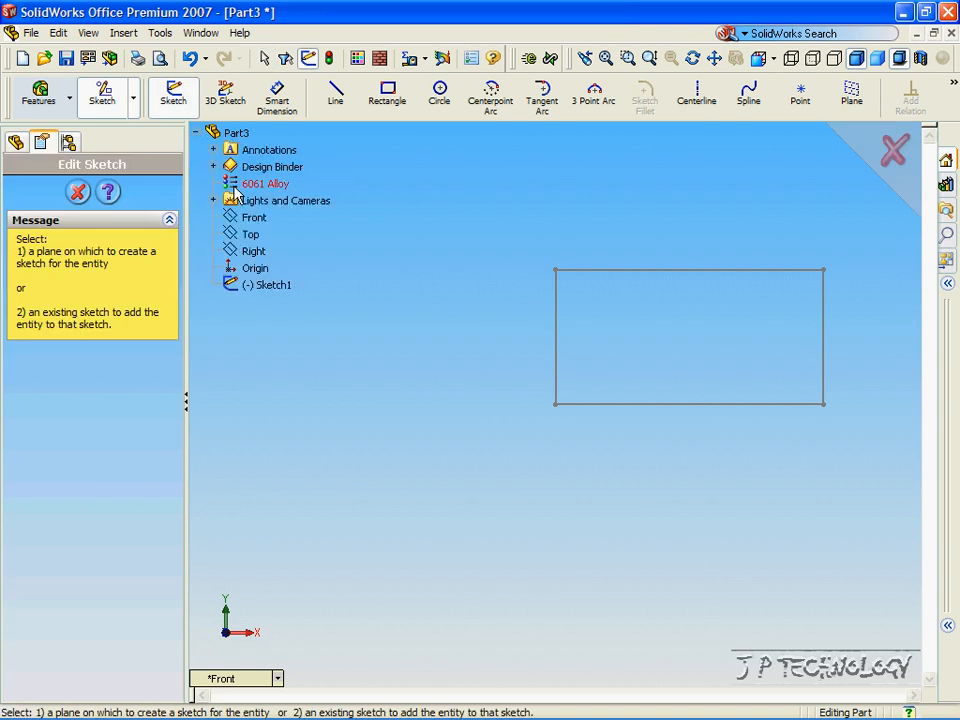
left_click(245, 687)
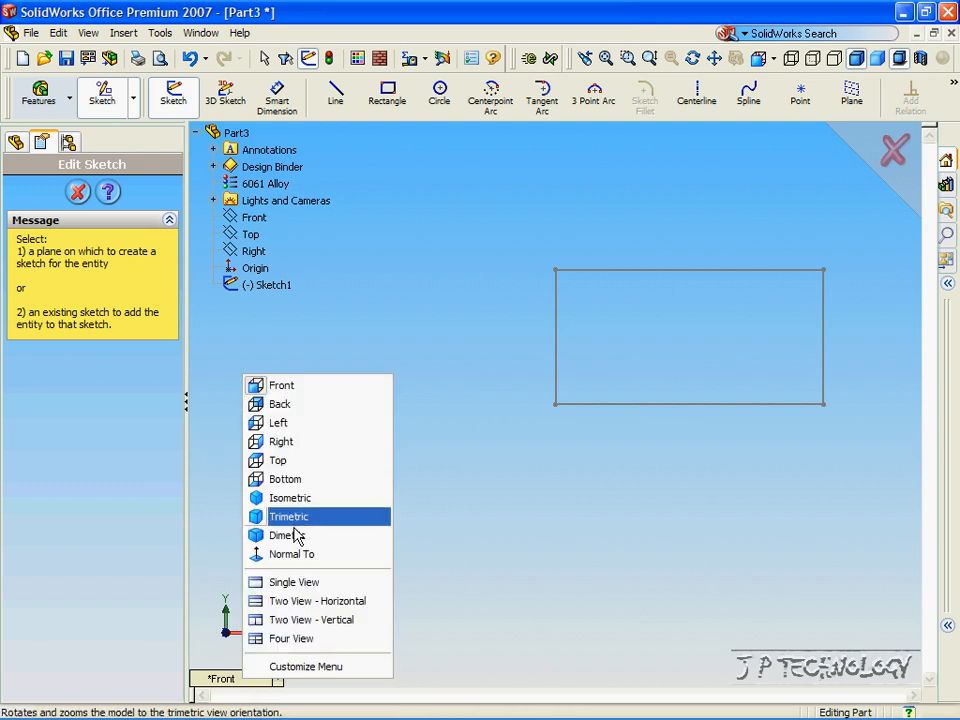
left_click(298, 497)
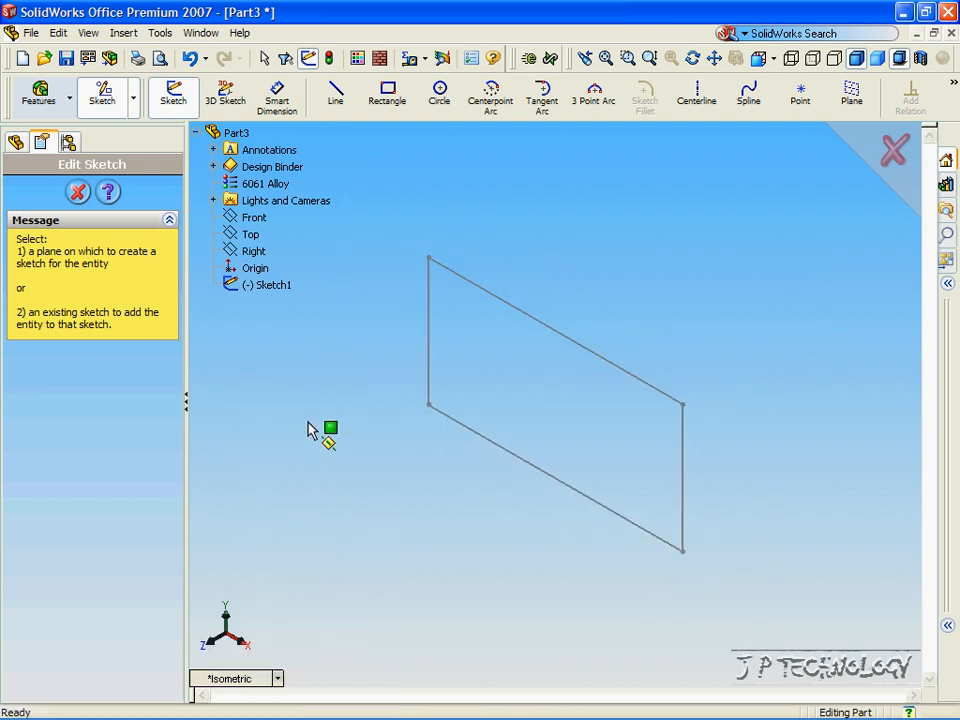
left_click(251, 234)
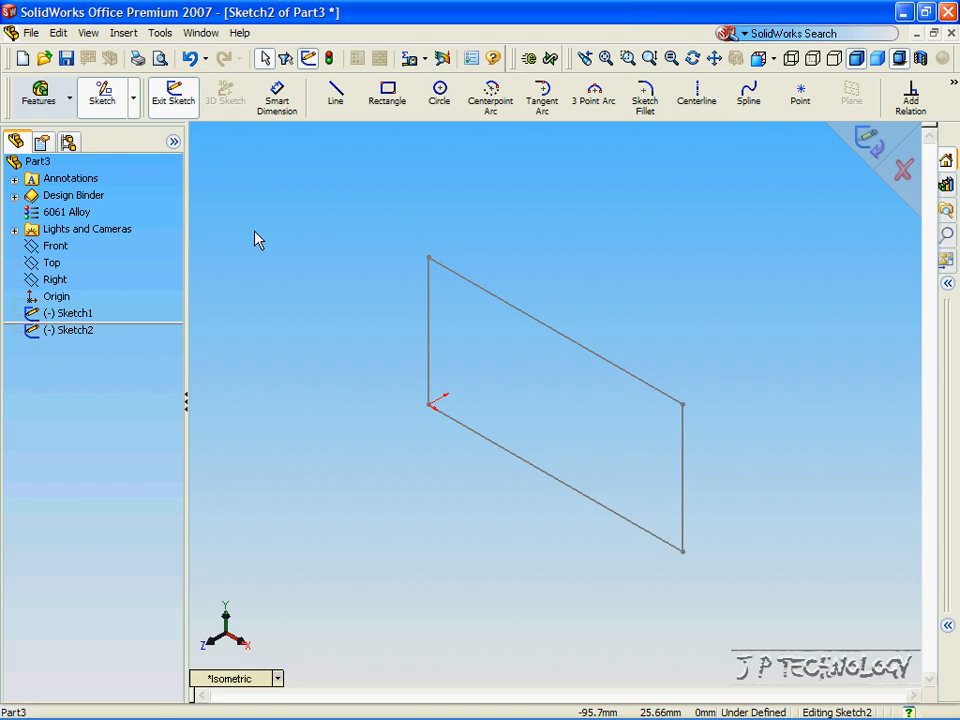
left_click(340, 96)
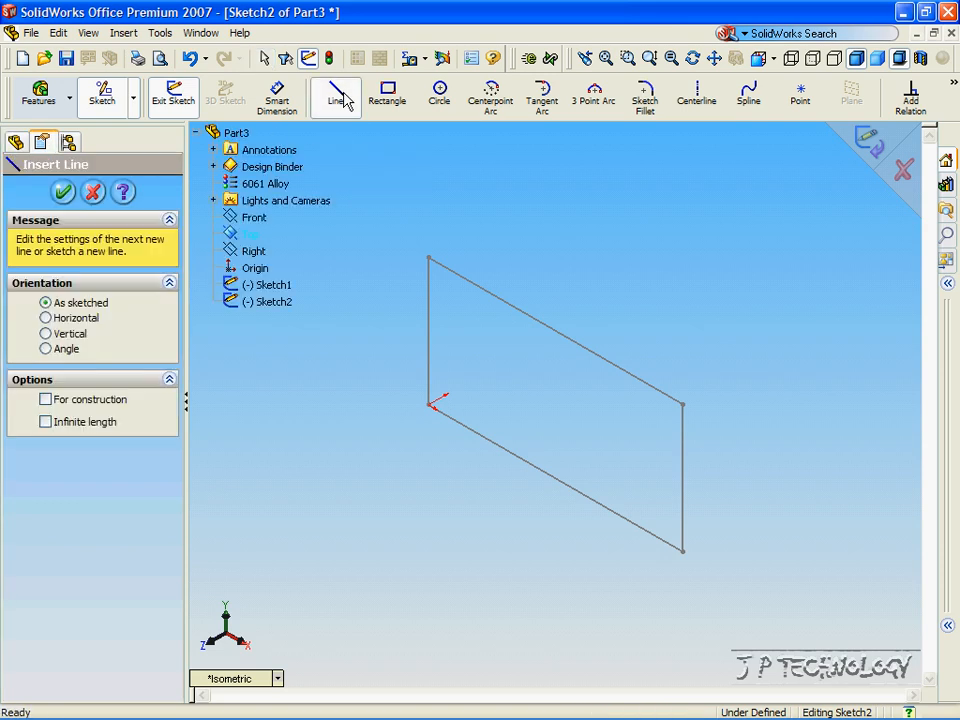
left_click(429, 405)
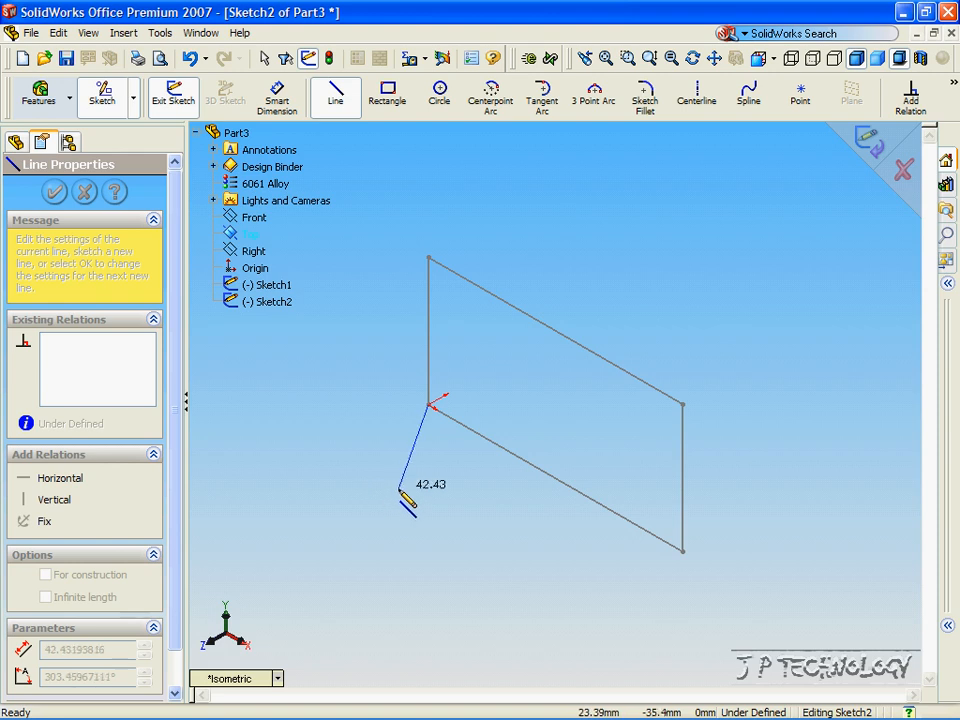
double_click(219, 516)
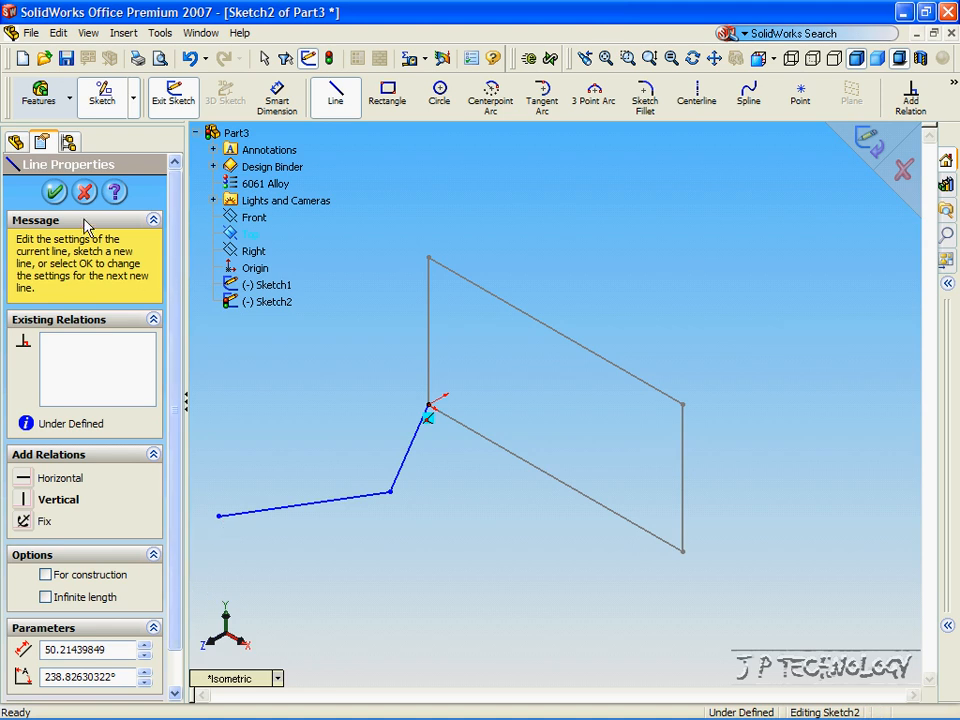
left_click(55, 190)
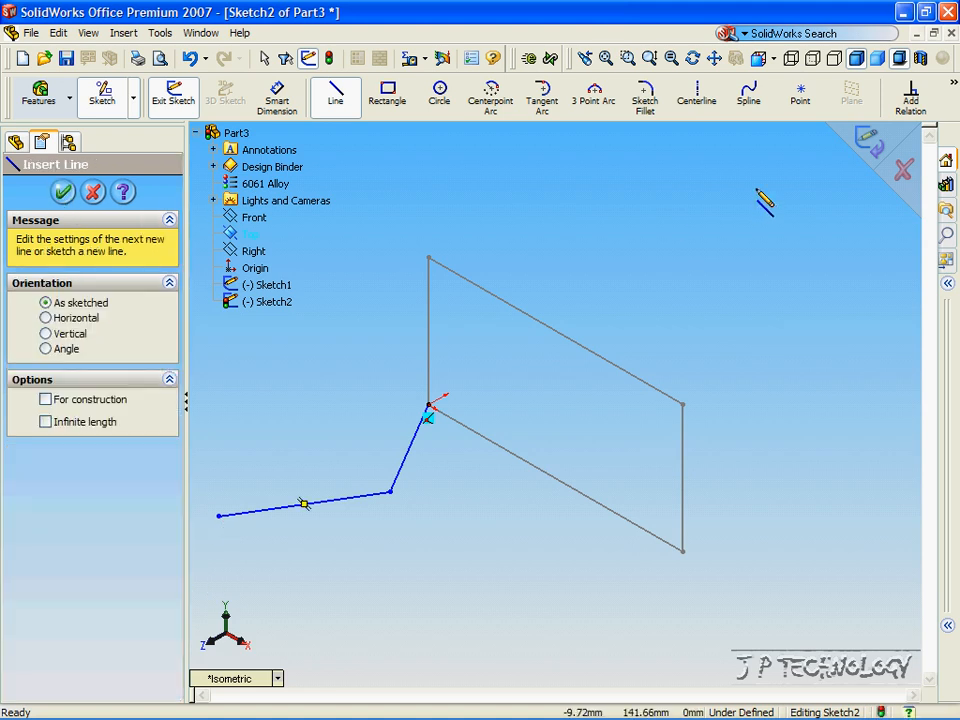
left_click(869, 143)
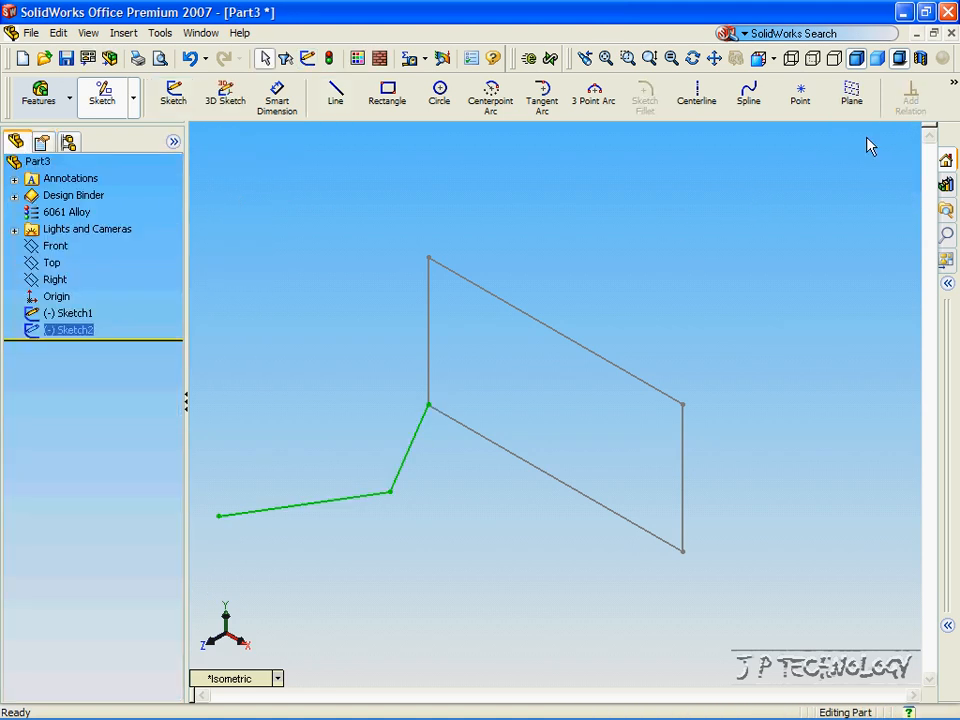
Create a Swept Boss/Base using Sketch1 as the profile and Sketch2 as the path.
left_click(39, 96)
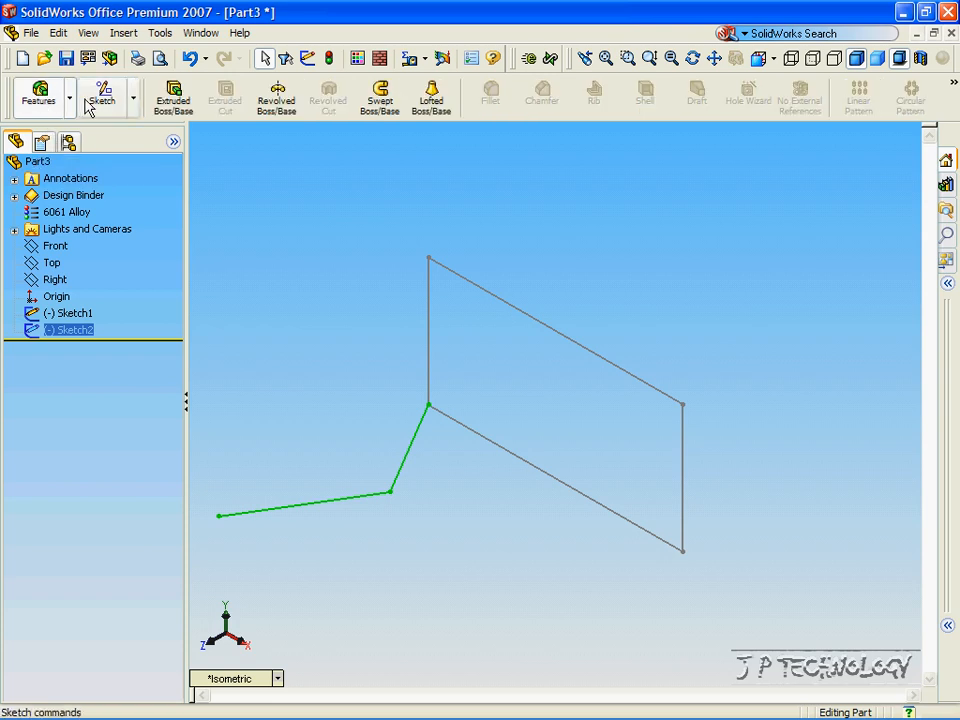
left_click(380, 100)
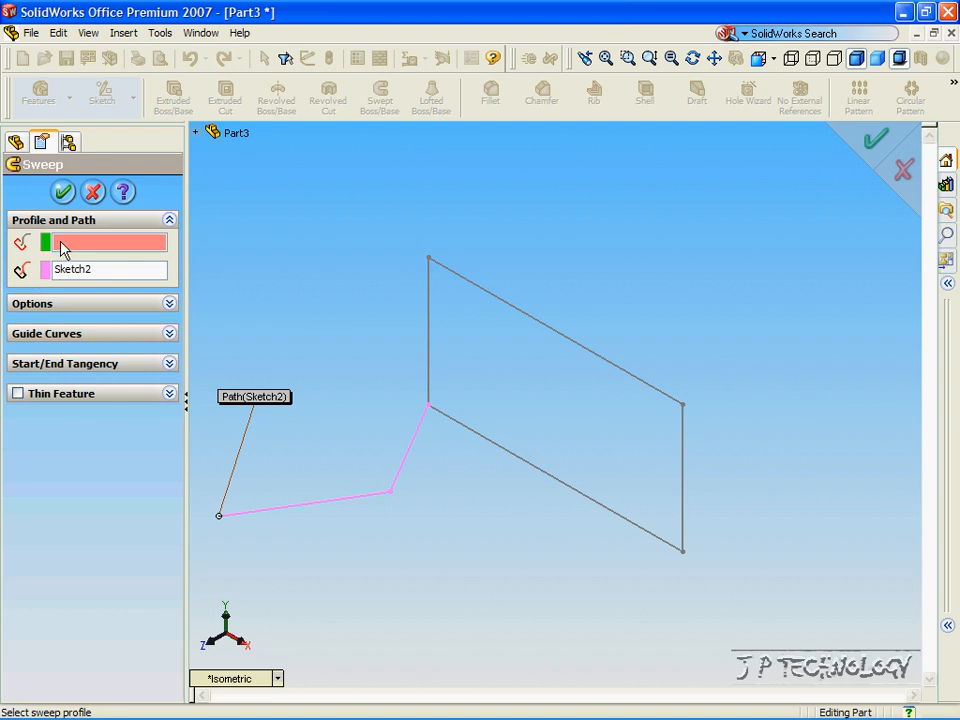
left_click(196, 133)
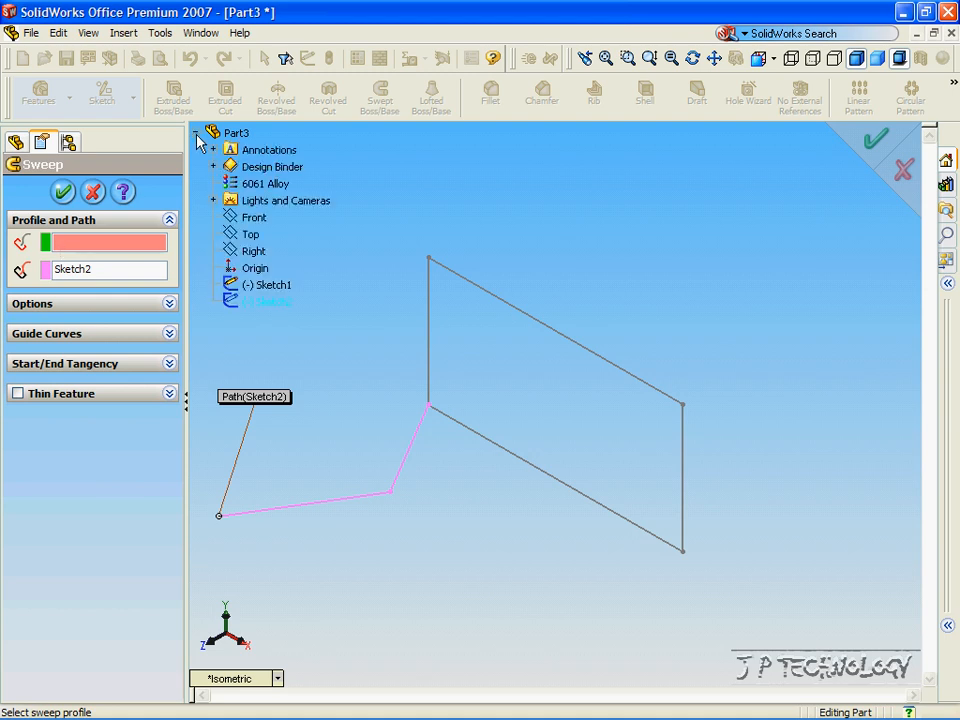
left_click(262, 285)
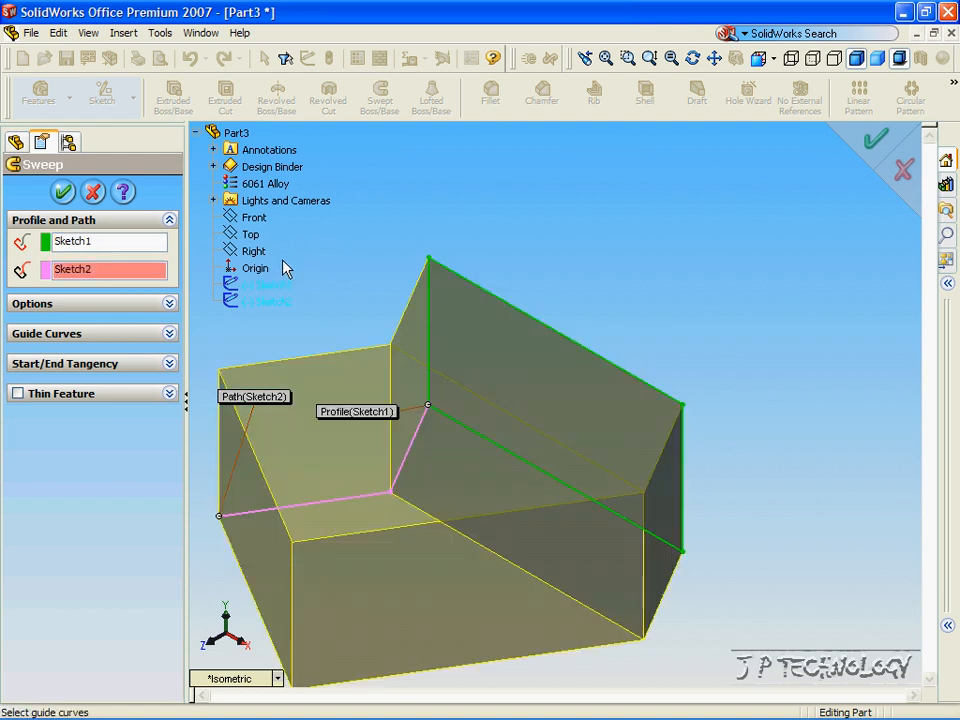
scroll(570, 290, "up", 3)
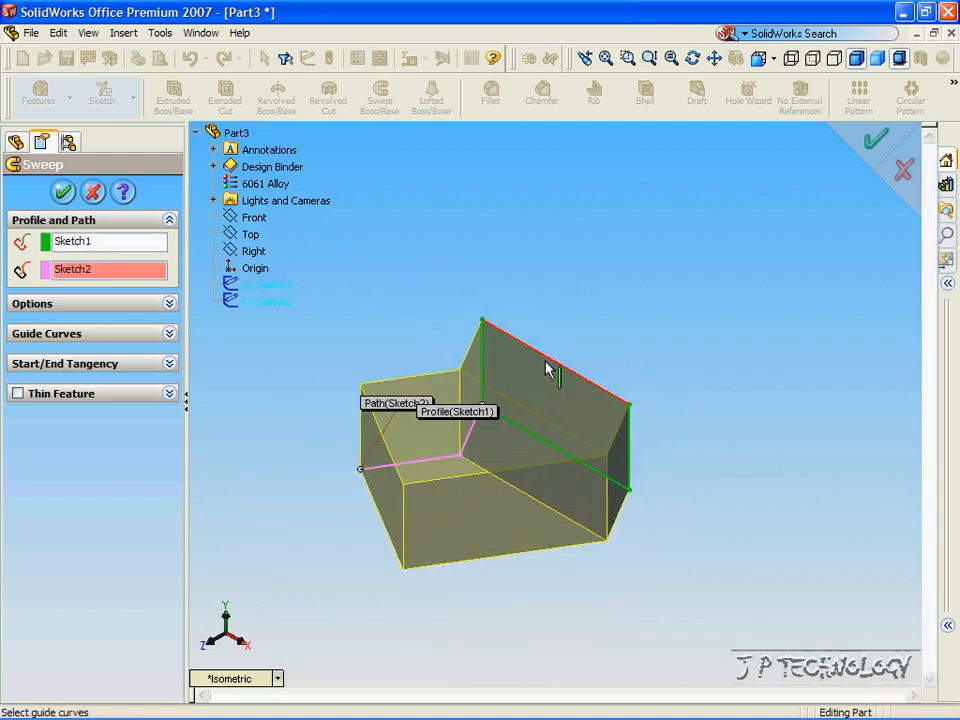
middle_click_drag(481, 447, 478, 352)
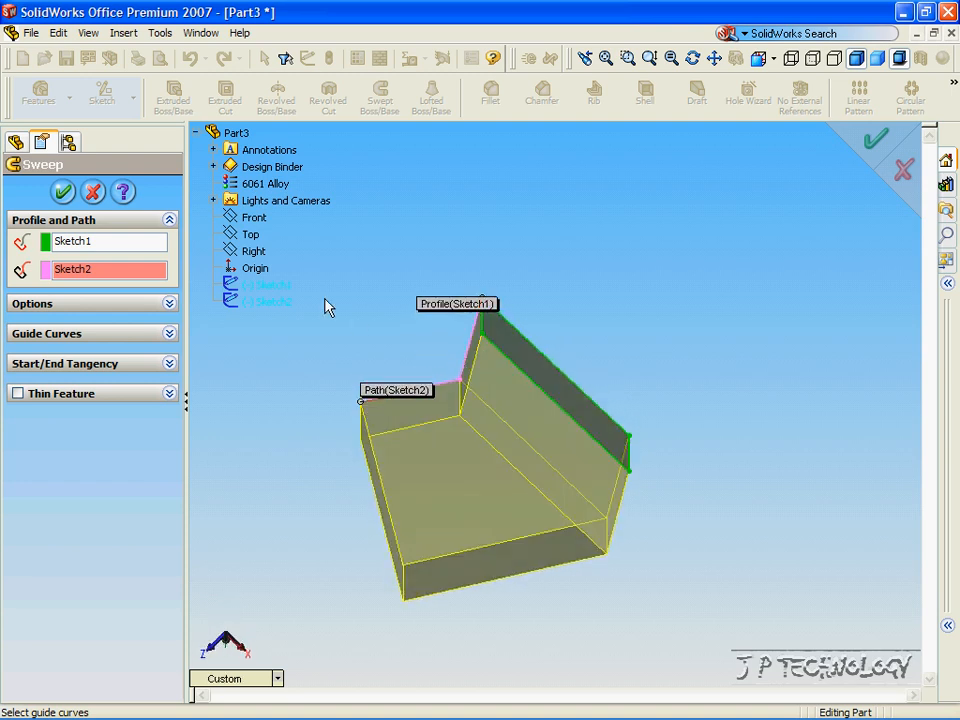
left_click(62, 192)
Examine the shape of the swept solid from several tilted viewing angles.
key("Up")
key("Up")
key("Up")
key("Up")
key("Up")
key("Up")
key("Up")
key("Up")
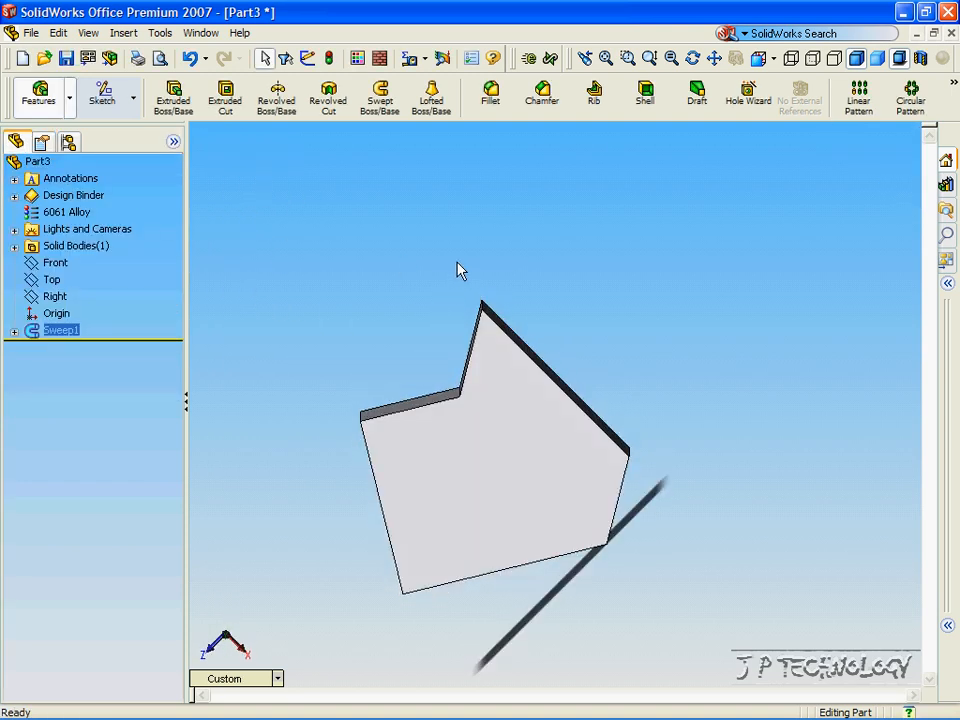
key("Down")
key("Down")
key("Down")
key("Down")
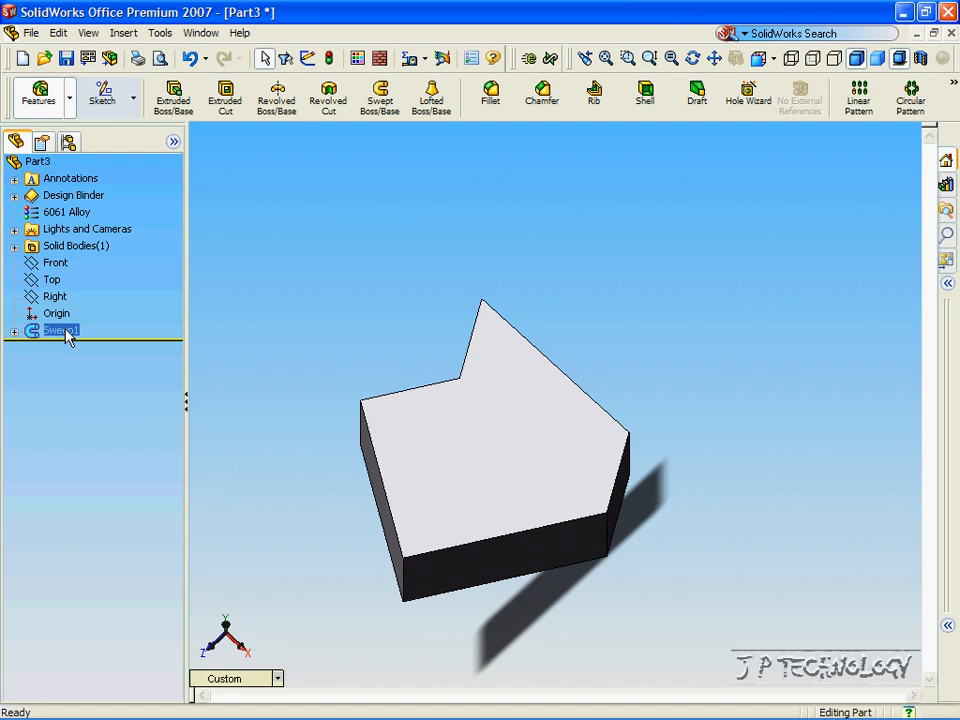
Highlight the profile and path sketches under Sweep1, and open the path sketch, Sketch2, for editing.
left_click(14, 332)
left_click(83, 347)
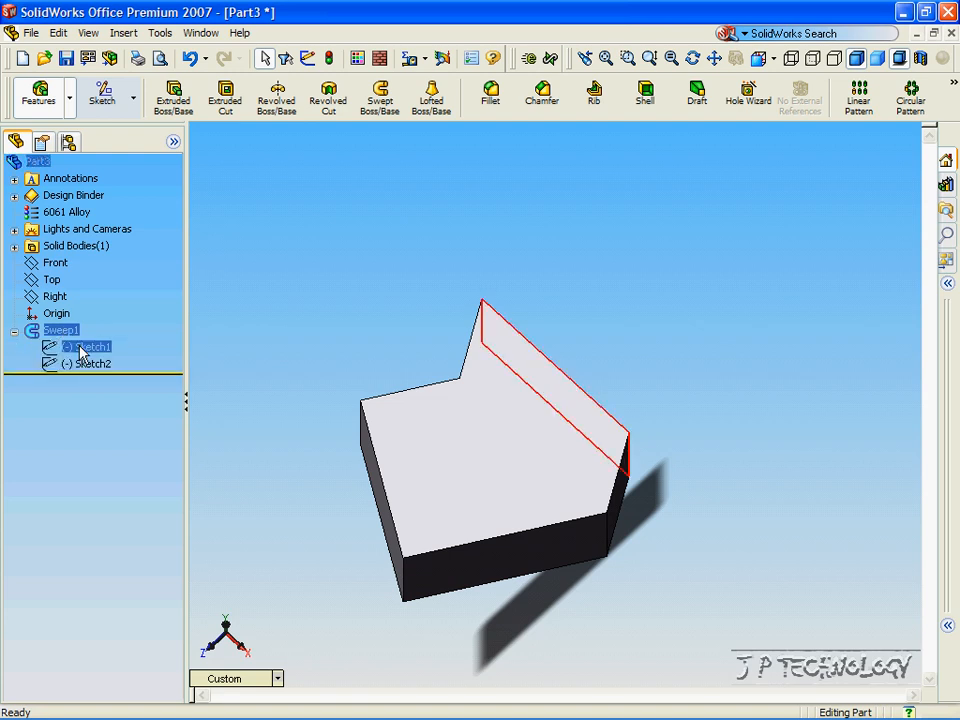
left_click(78, 365)
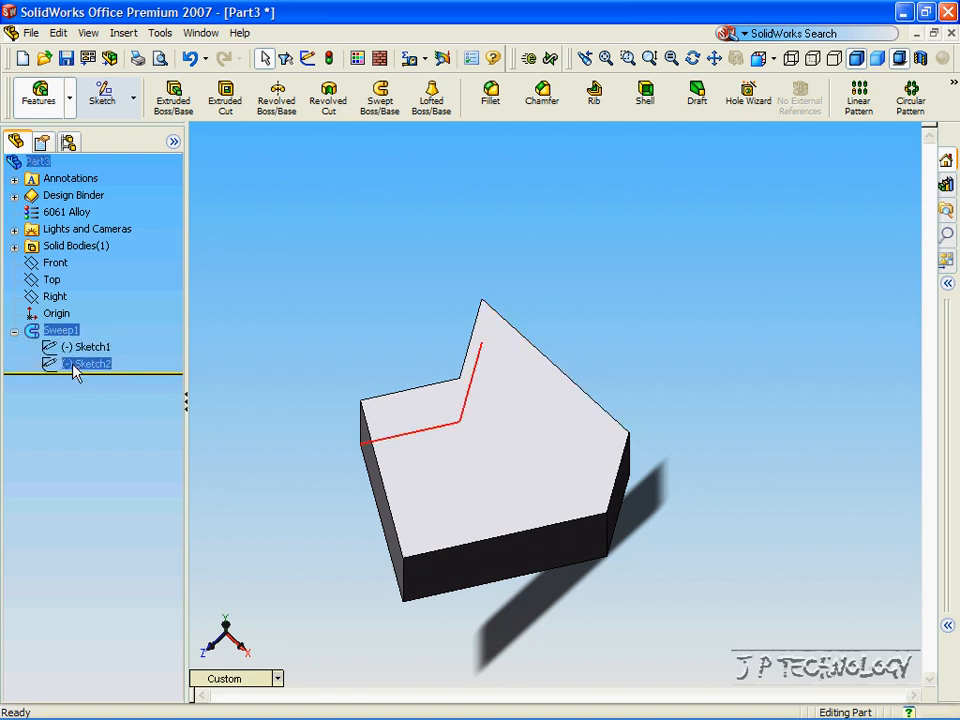
right_click(74, 368)
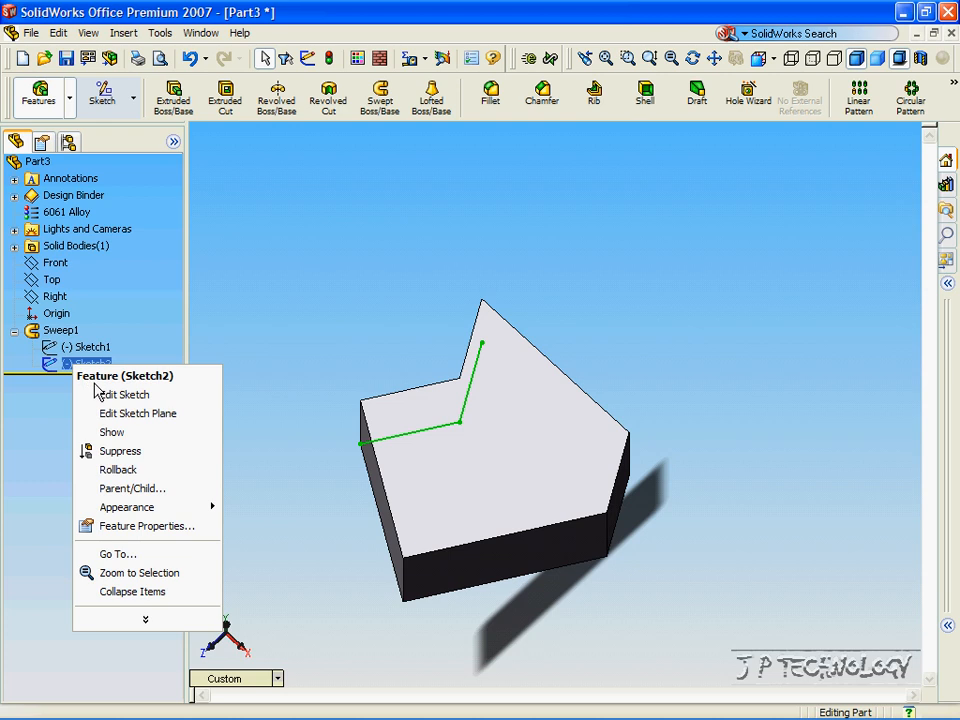
left_click(101, 396)
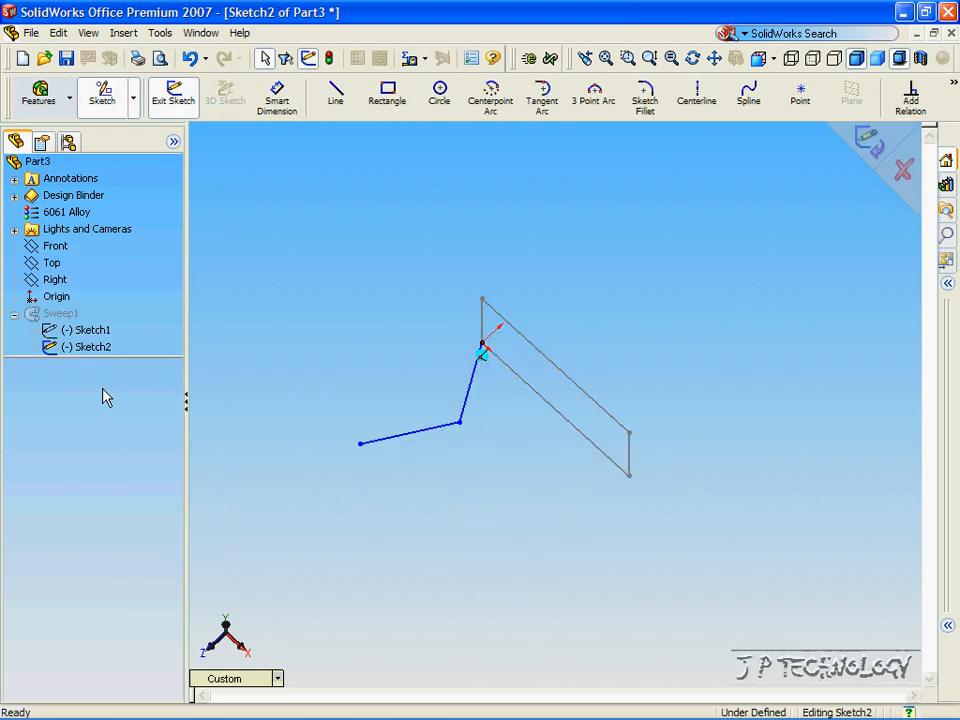
Extend the path from its free end with three connected line segments, the last one much longer, and rebuild the sweep.
left_click(338, 98)
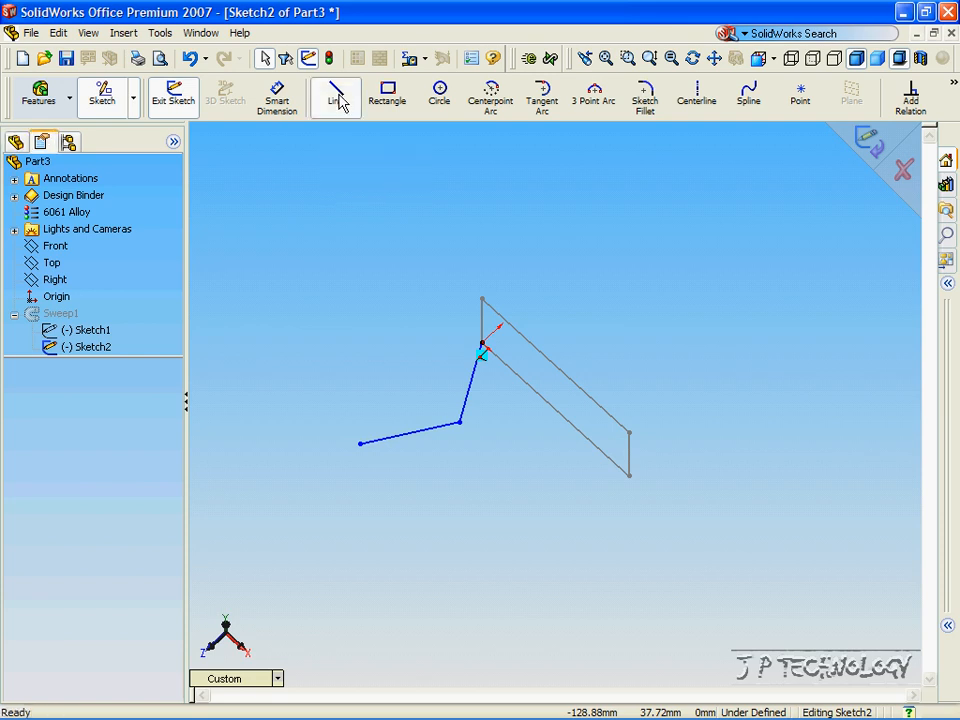
left_click(360, 444)
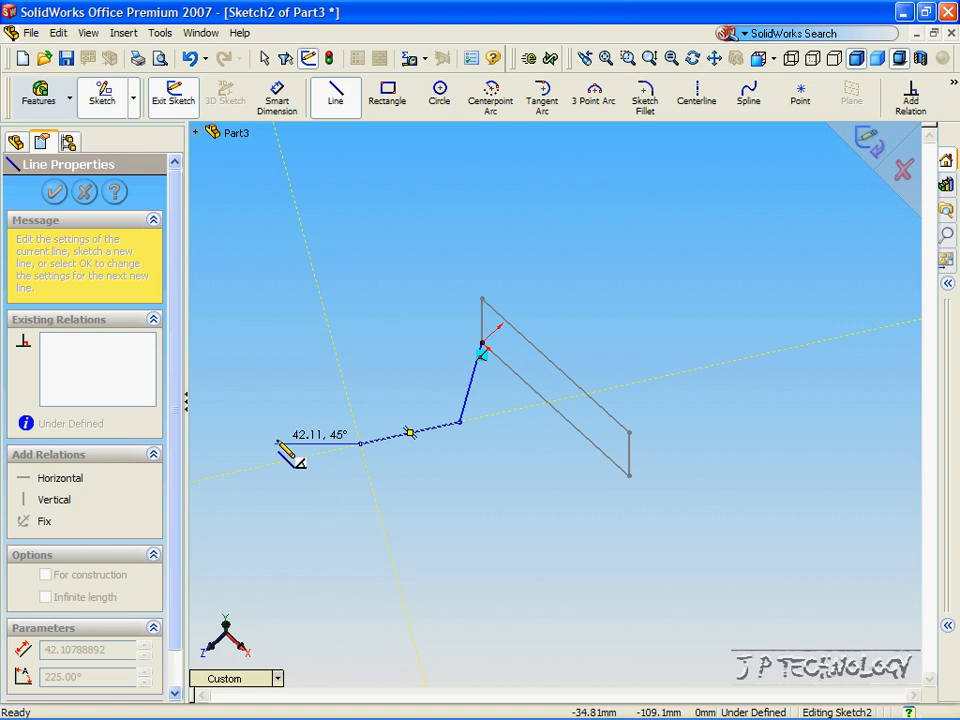
left_click(209, 438)
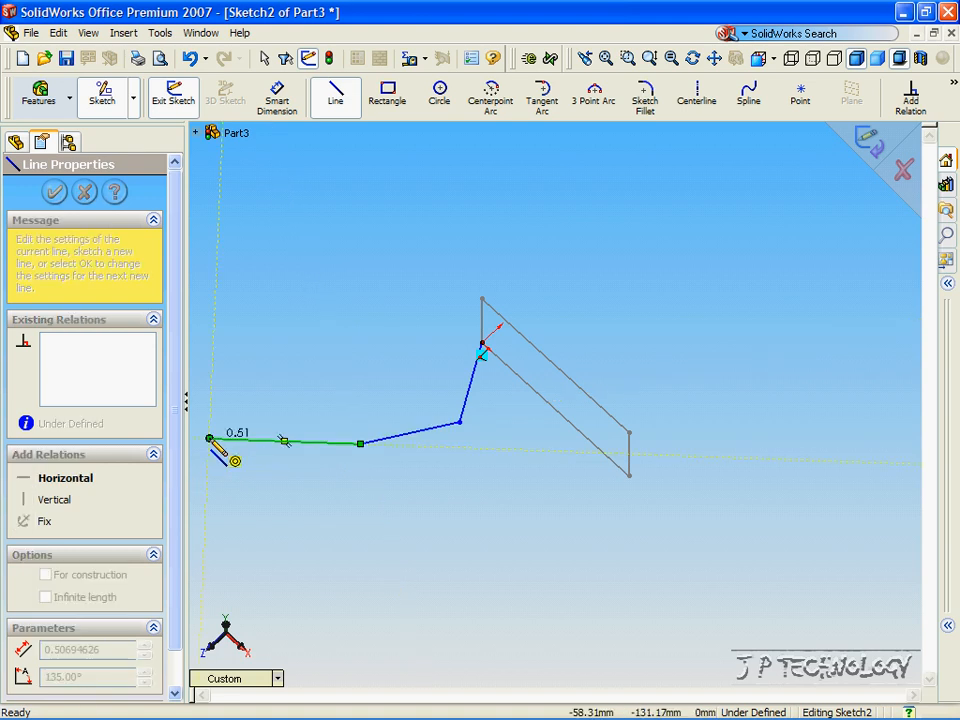
left_click(217, 258)
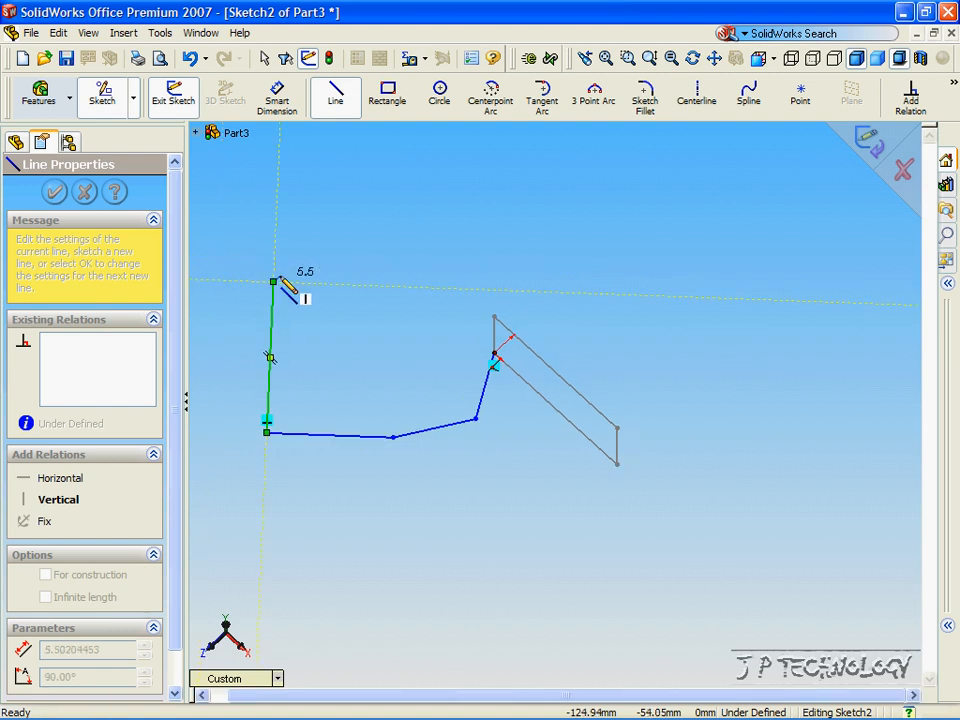
key("z")
key("z")
key("z")
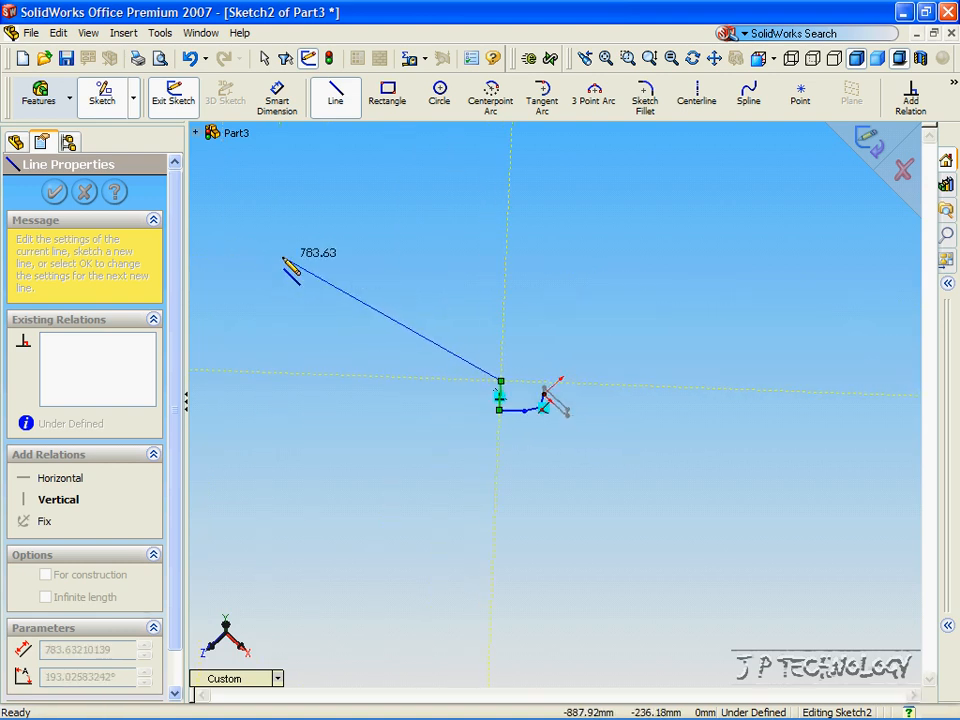
left_click(262, 244)
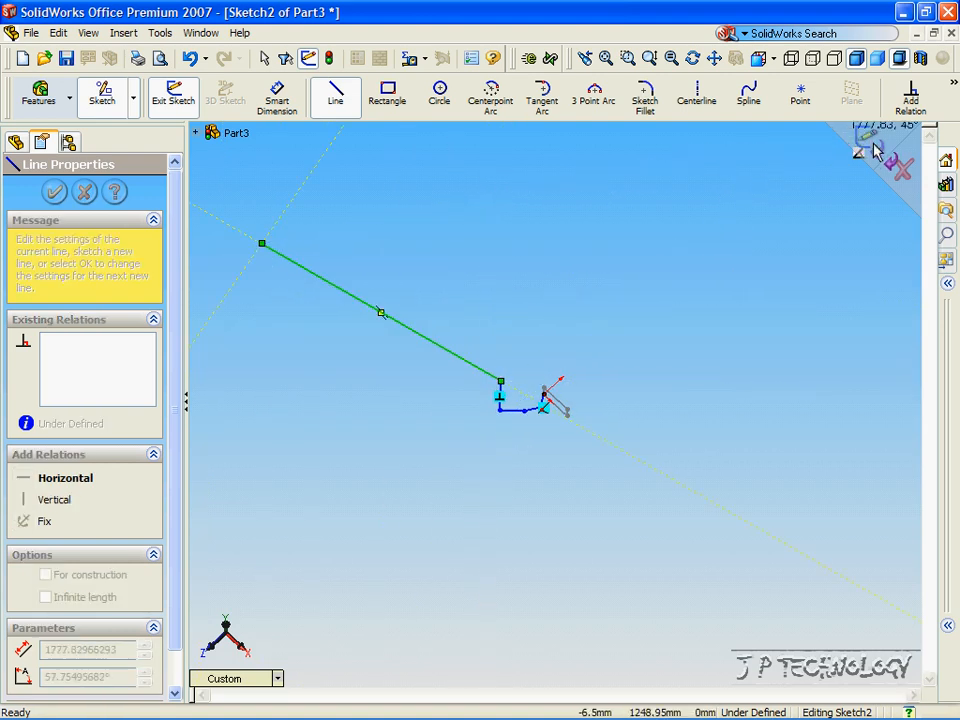
left_click(868, 140)
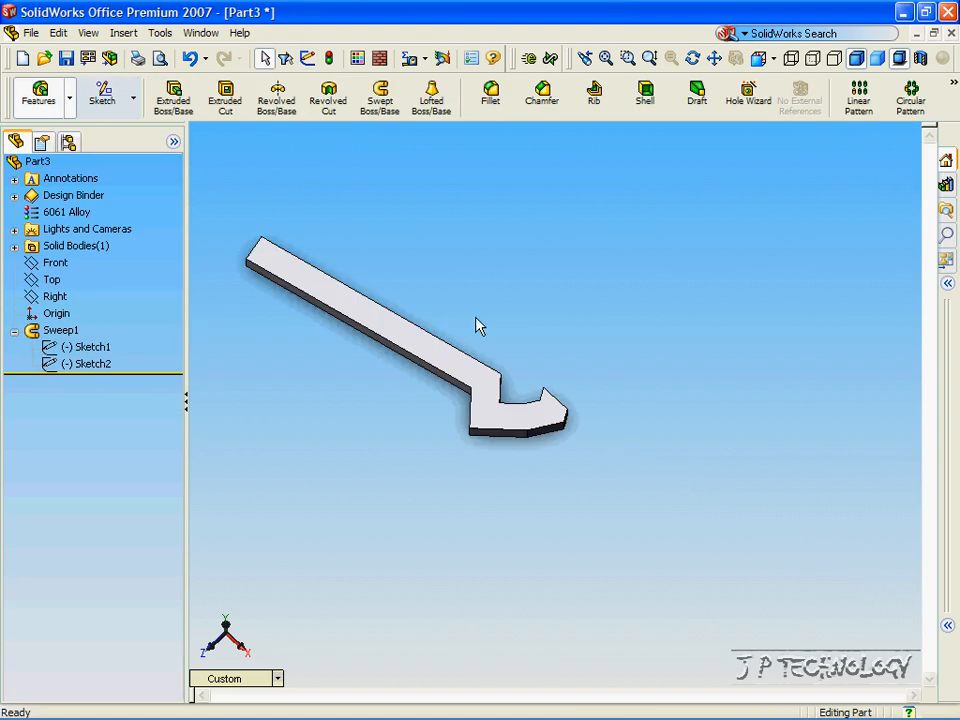
key("Down")
key("Down")
key("Down")
key("Down")
key("Down")
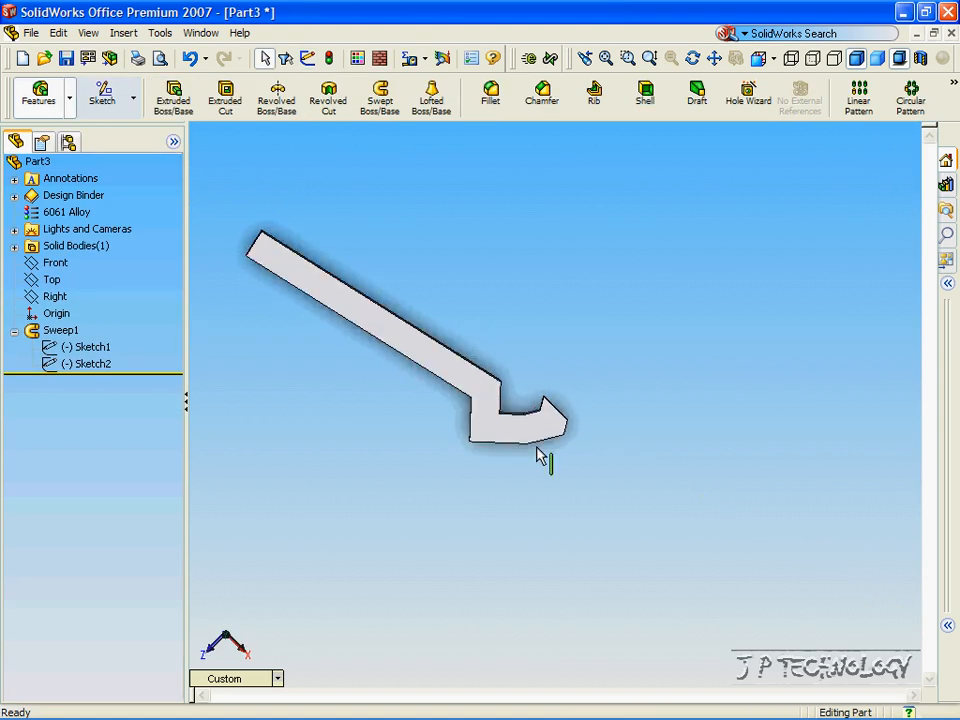
Examine the lengthened sweep by tilting it from a top-down view to an oblique one.
key("Up")
key("Up")
key("Up")
key("Up")
key("Up")
key("Up")
key("Up")
key("Up")
key("Up")
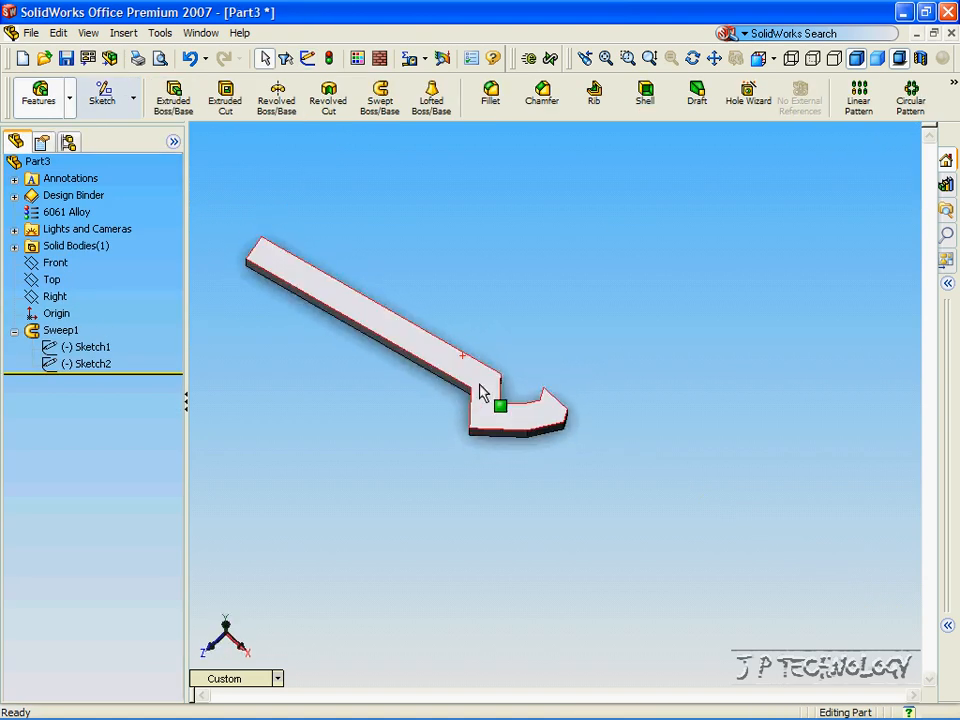
key("Down")
key("Down")
key("Down")
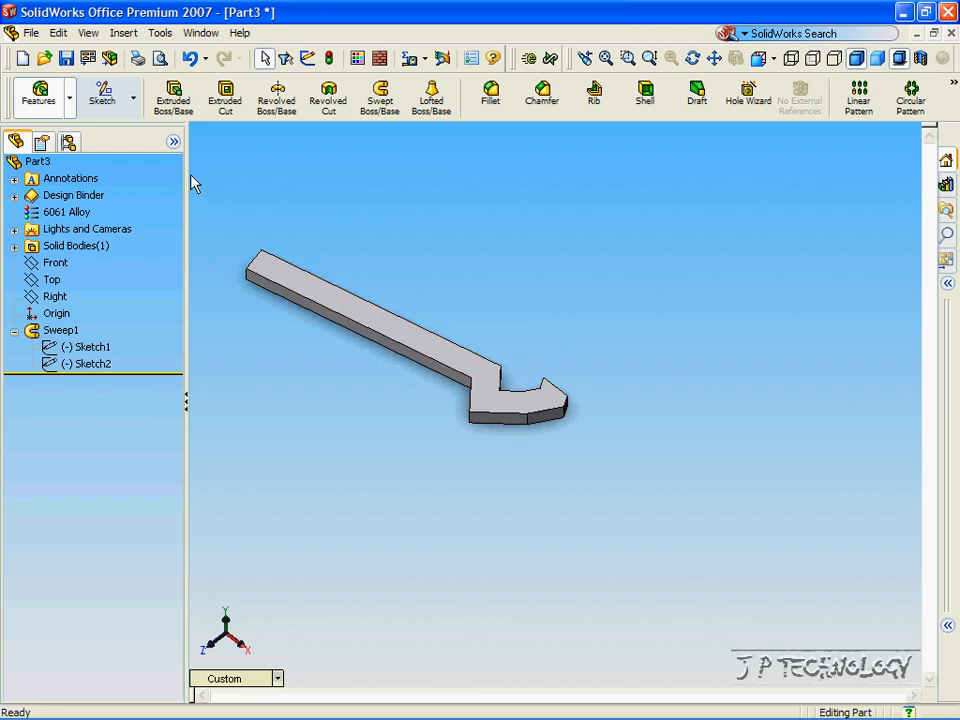
Create a new part from the PART-MM-ANSI-AL6061 template.
left_click(33, 33)
left_click(48, 58)
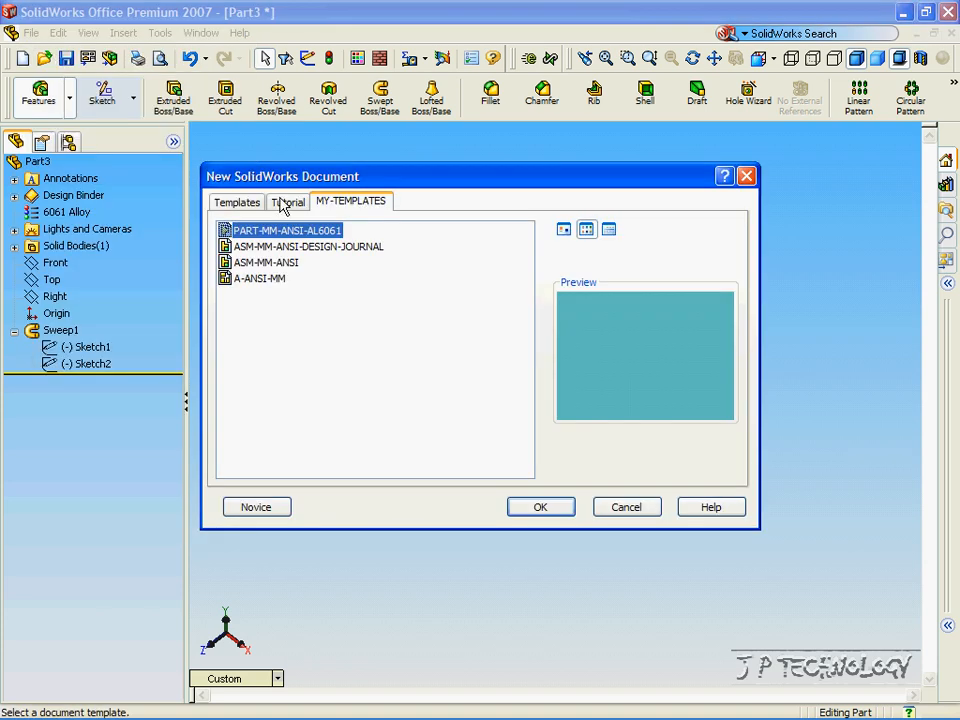
left_click(528, 512)
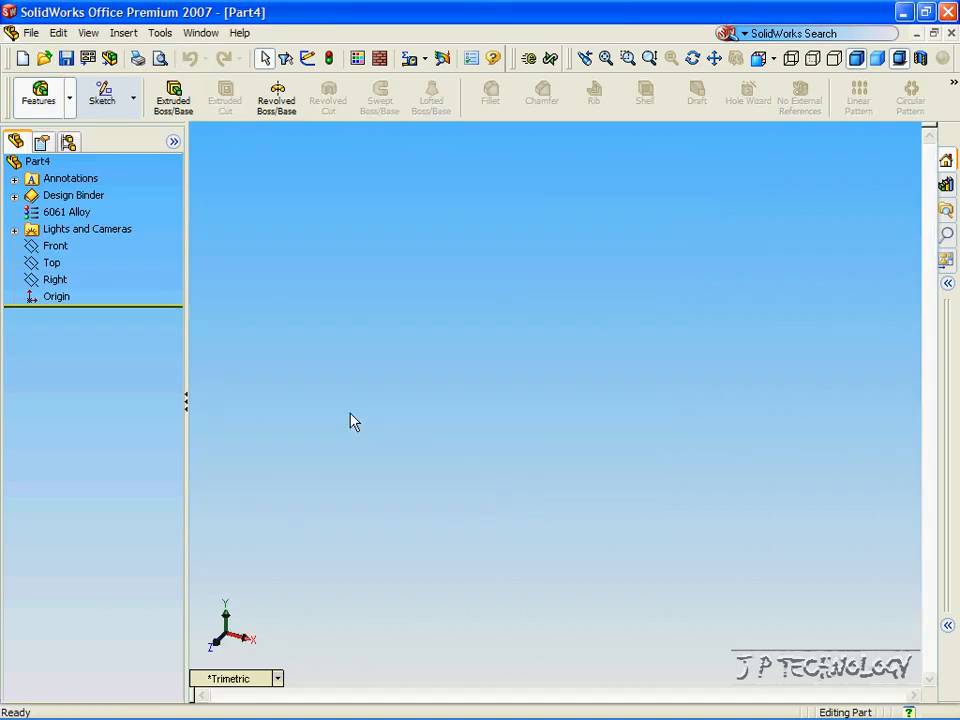
Sketch a circle of about 64.27 mm radius on the Front plane, centred level with the origin and passing through it, and exit the sketch.
left_click(88, 82)
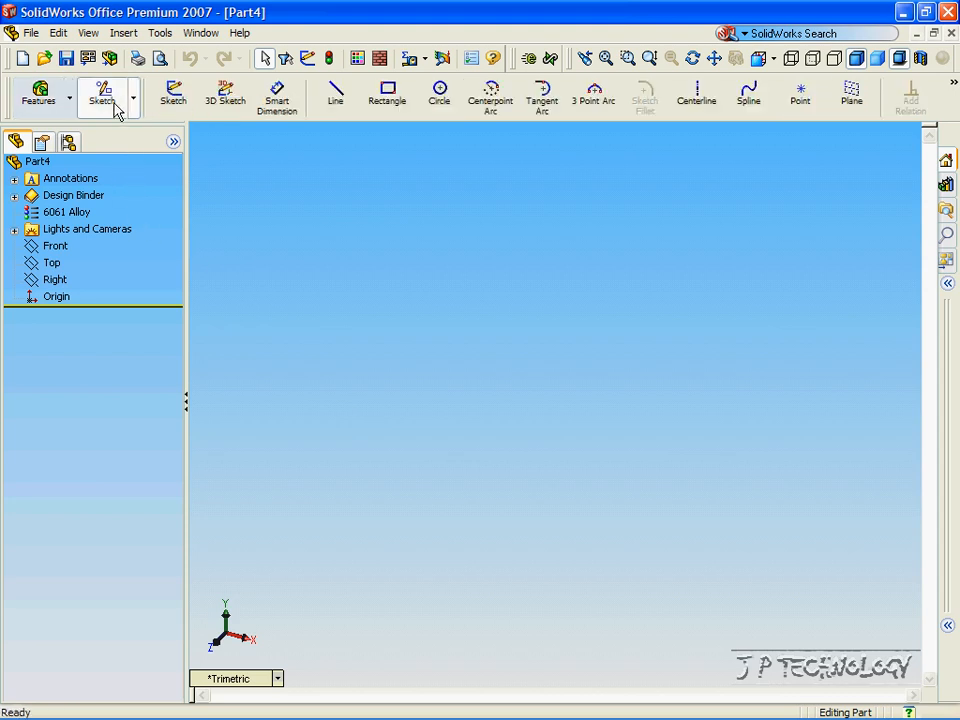
left_click(54, 246)
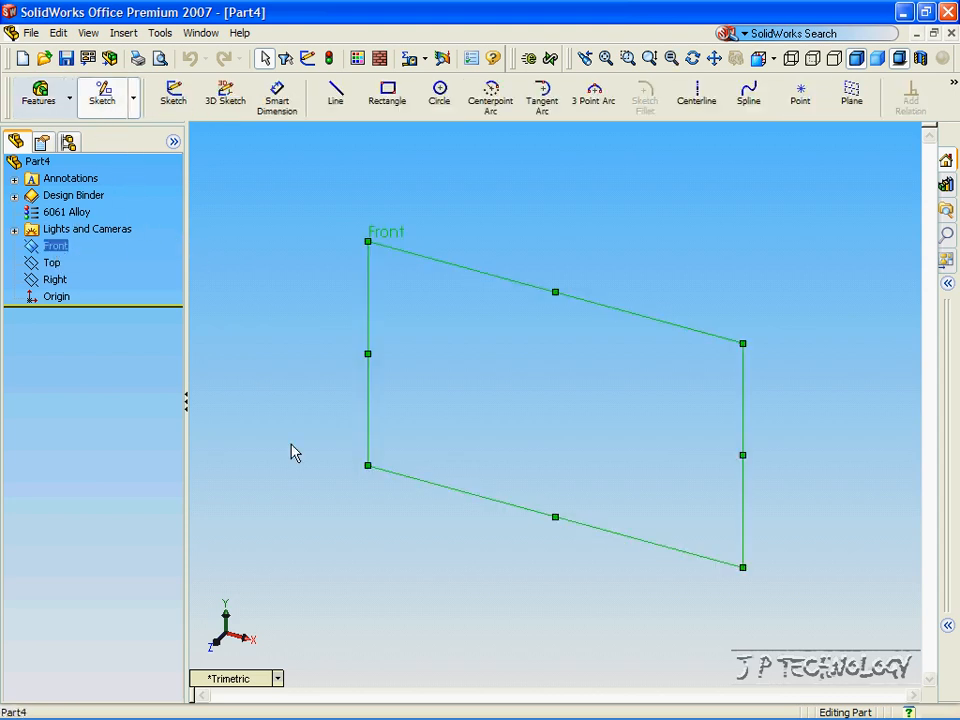
left_click(246, 683)
left_click(283, 384)
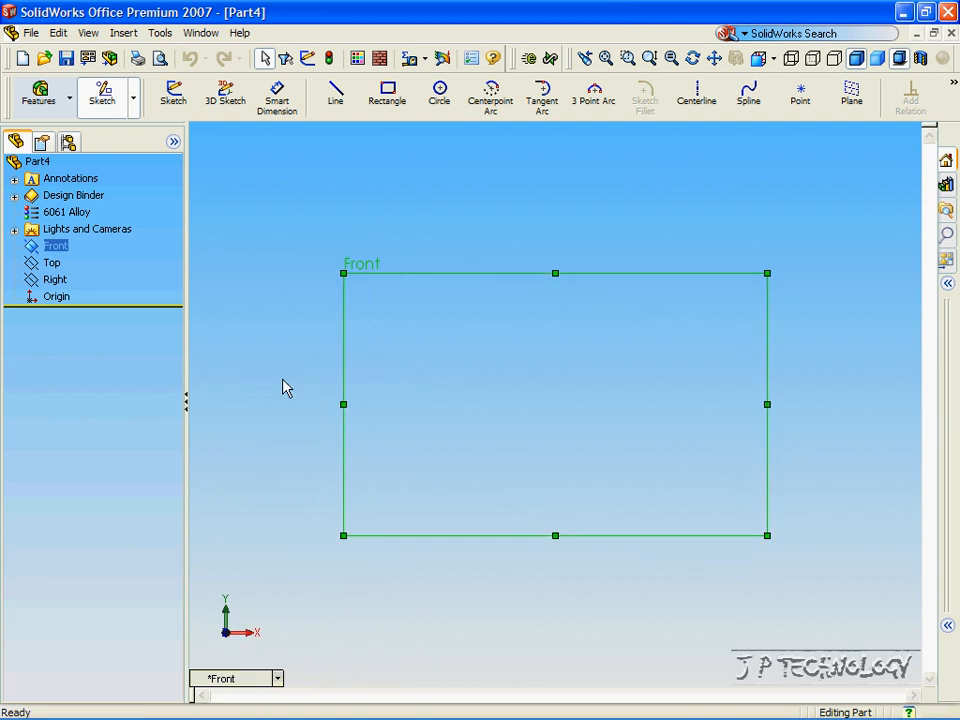
left_click(439, 100)
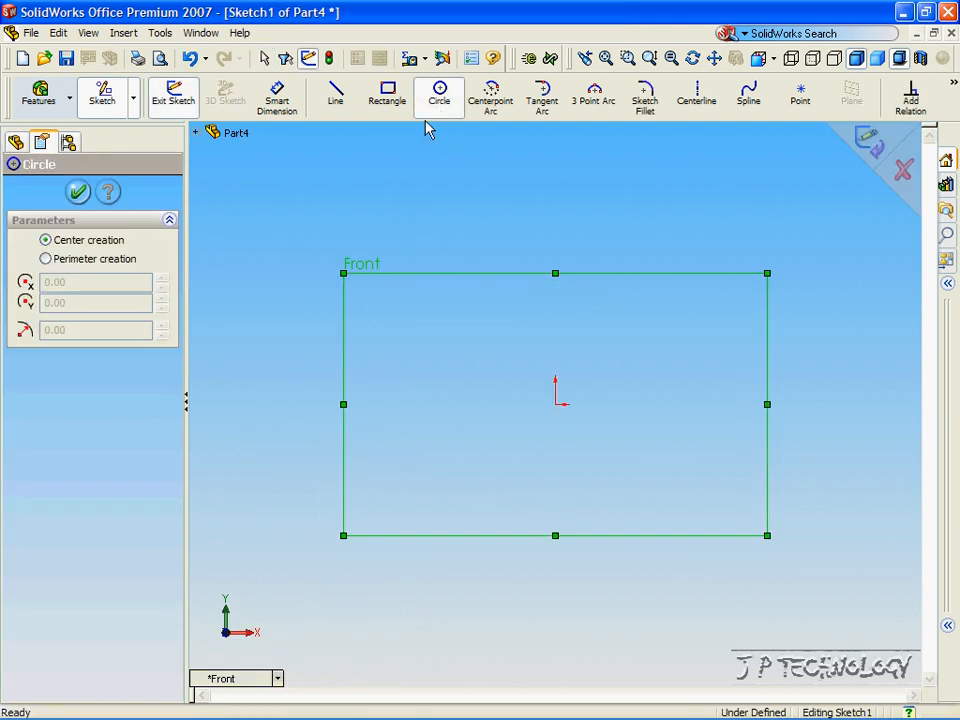
left_click(388, 405)
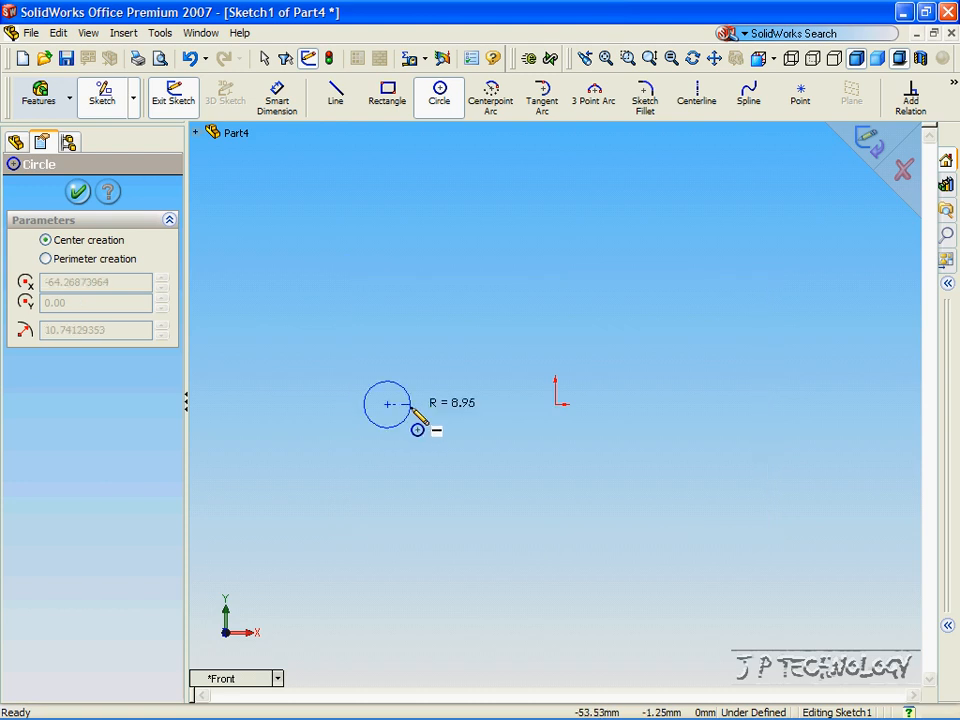
left_click(556, 404)
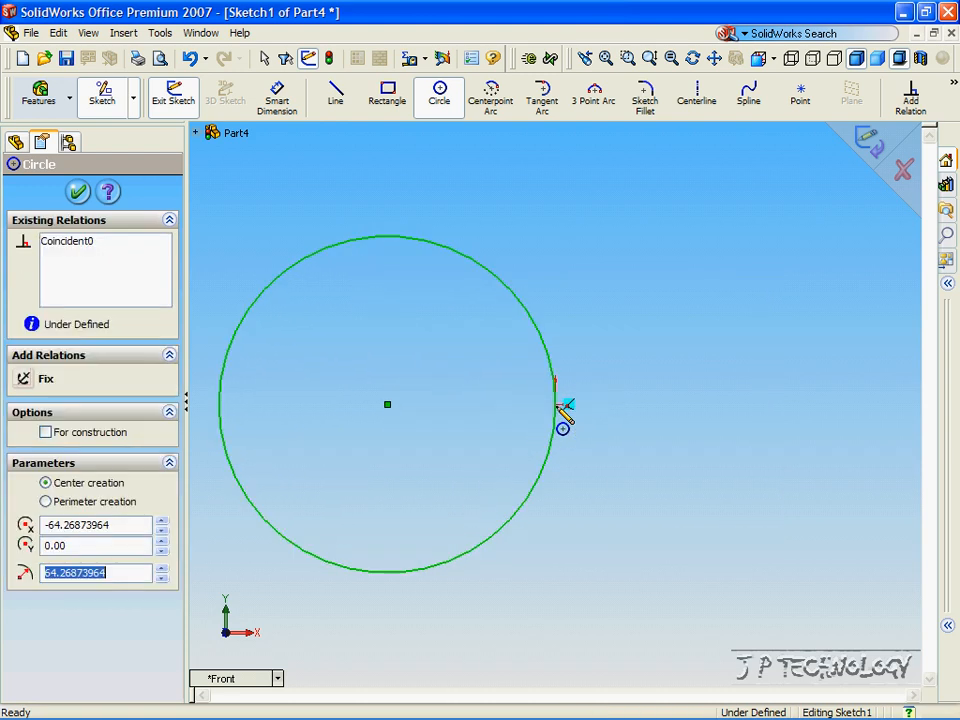
left_click(78, 192)
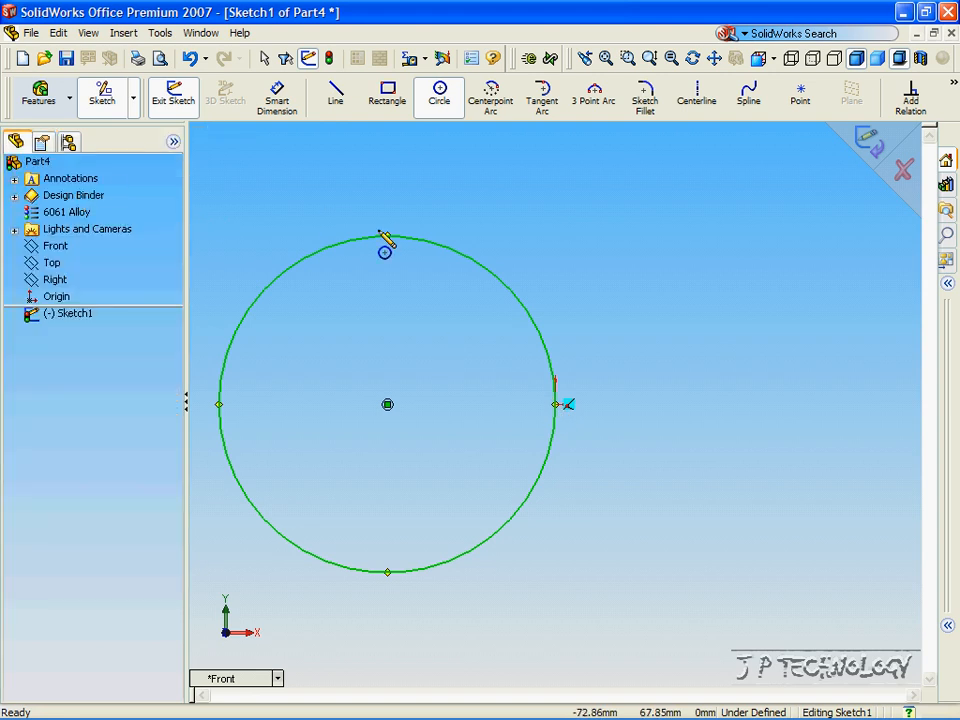
left_click(866, 142)
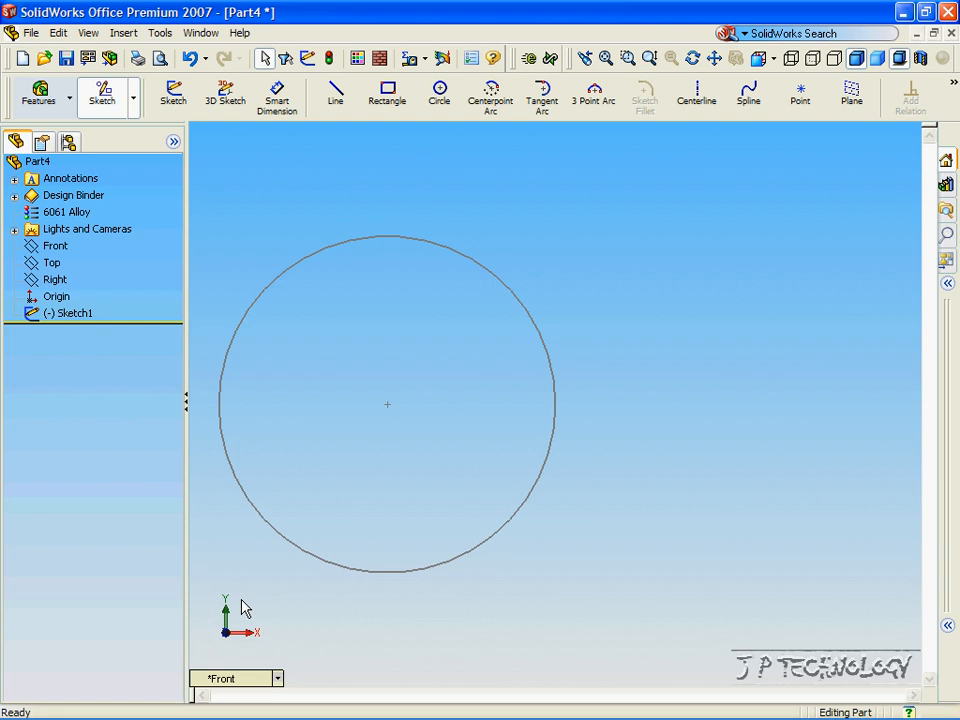
Start a line sketch on the Top plane and look straight at it in the Top view.
left_click(268, 684)
left_click(317, 516)
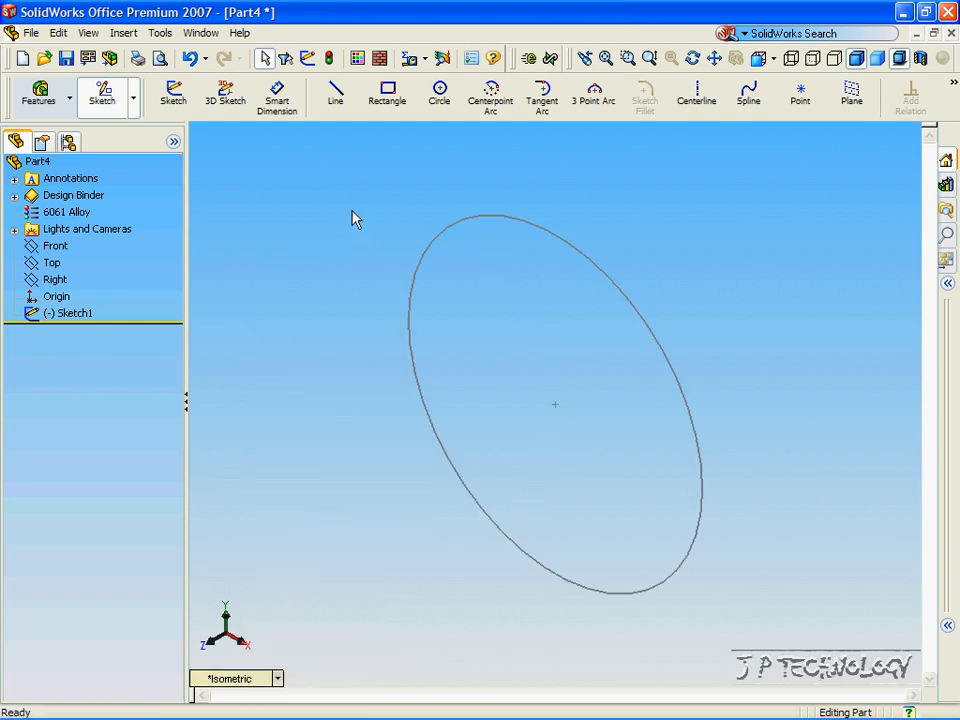
left_click(338, 106)
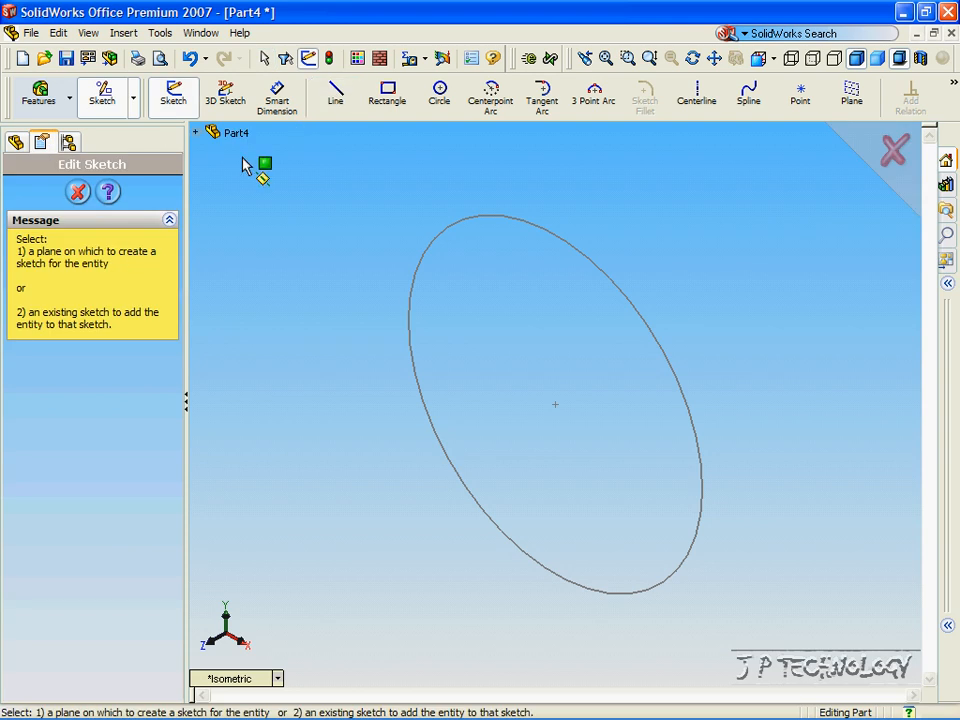
left_click(196, 132)
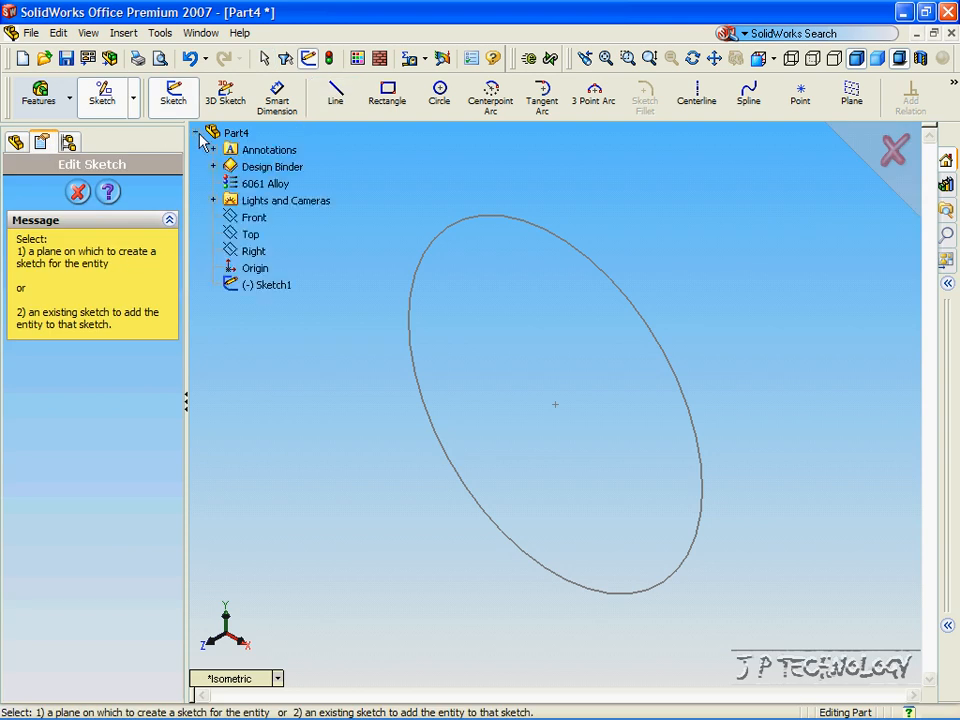
left_click(251, 234)
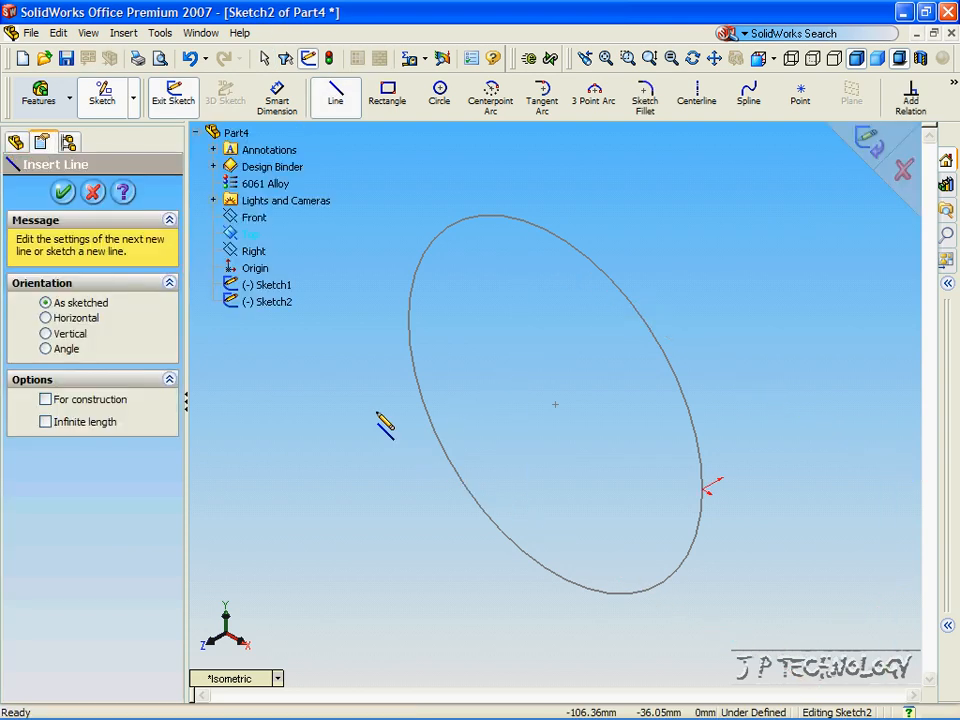
left_click(277, 678)
left_click(291, 460)
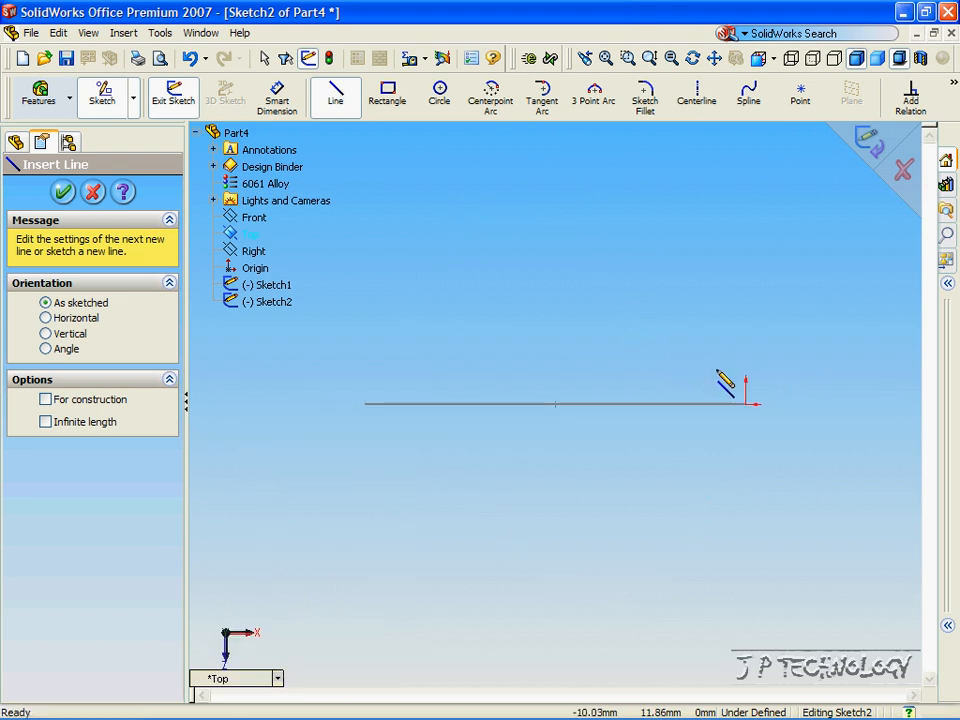
Tilt the view back and forth to examine where the circle profile meets the origin of the path sketch.
key("Up")
key("Up")
key("Up")
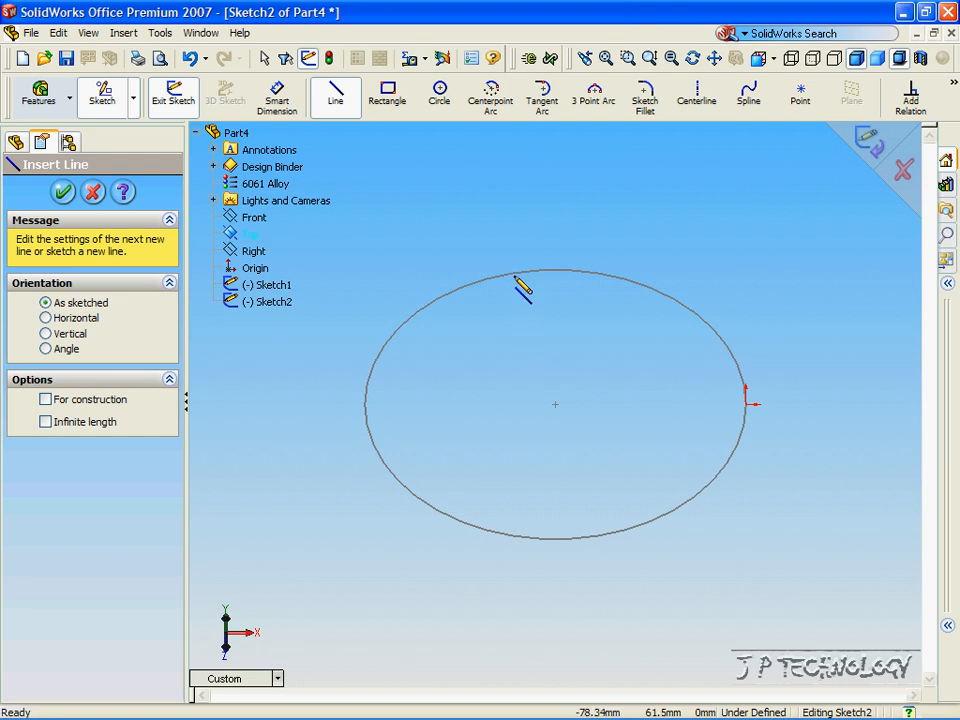
key("Down")
key("Down")
key("Down")
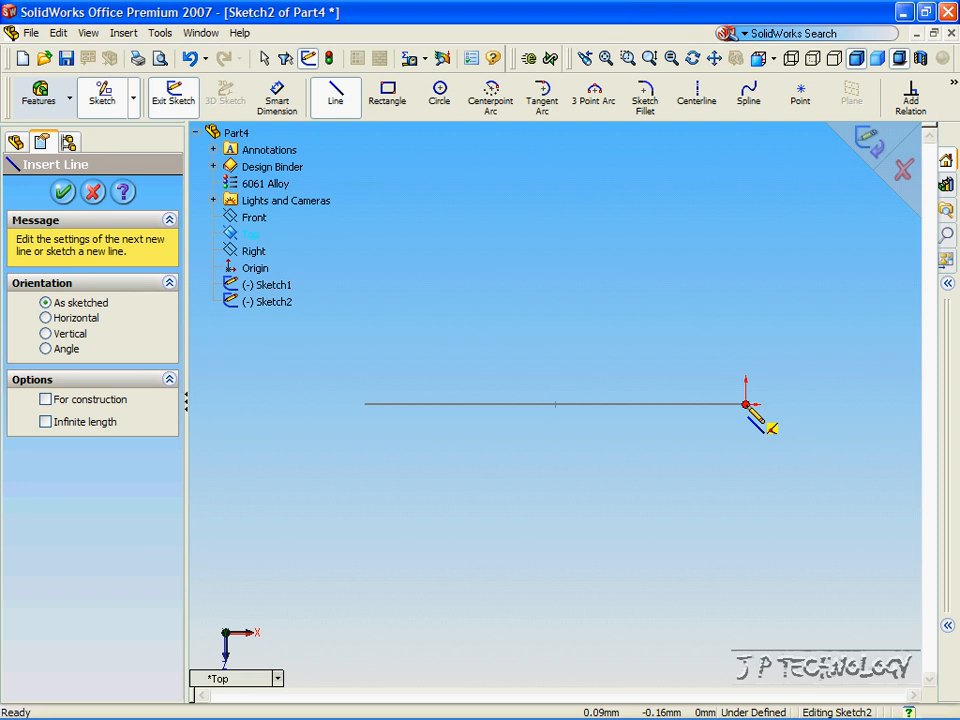
key("Up")
key("Up")
key("Up")
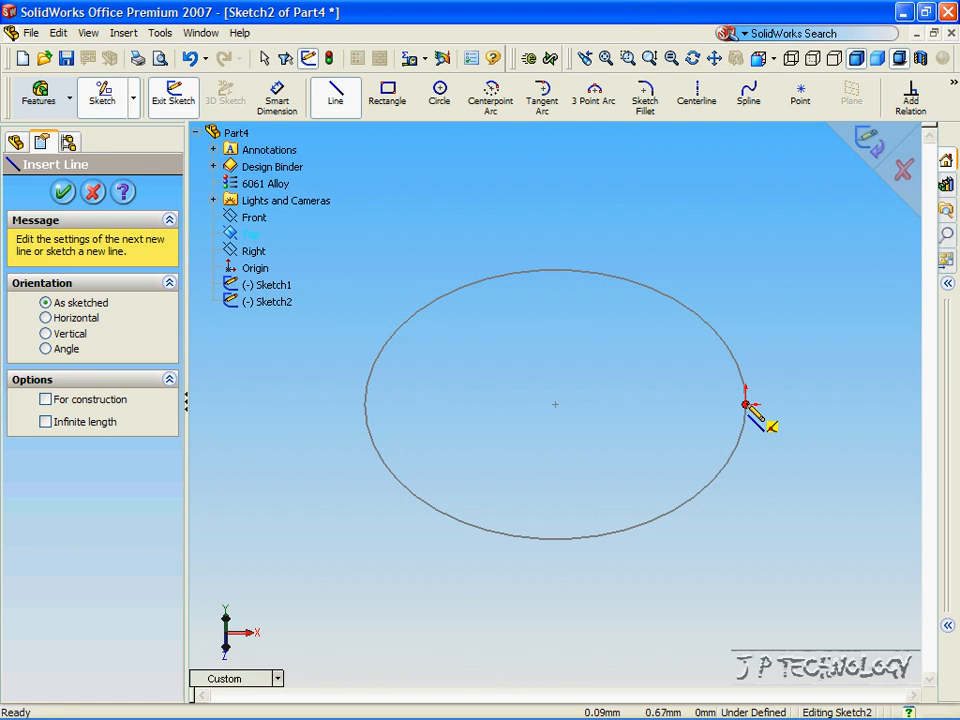
key("Down")
key("Down")
key("Down")
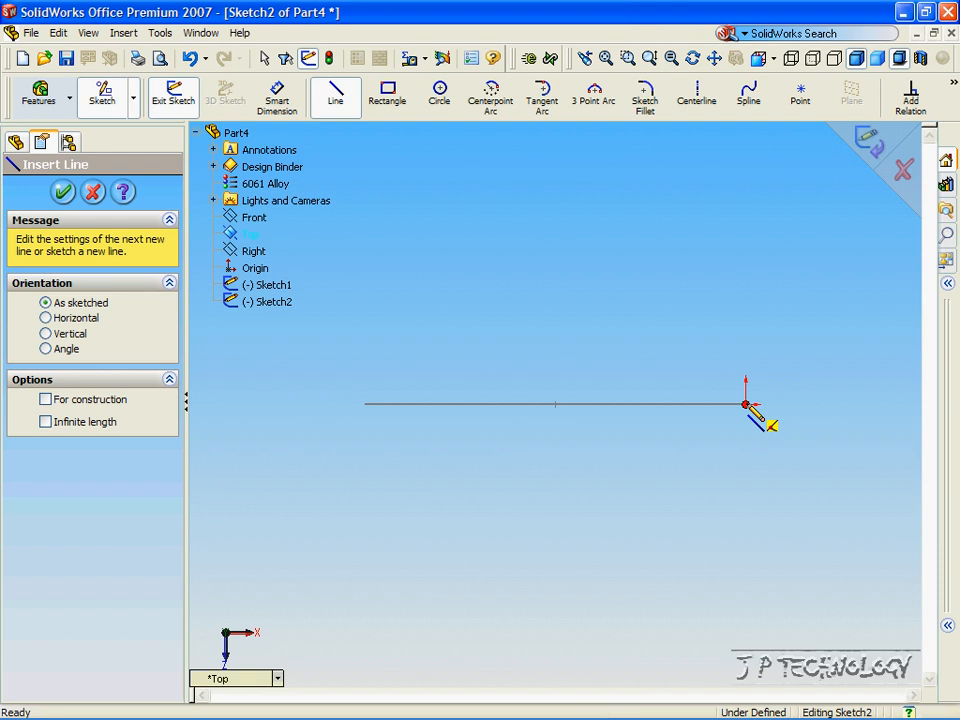
Sketch the path as a vertical line about 67 mm down from the origin and a connected line angled outward, and exit the sketch.
left_click(746, 405)
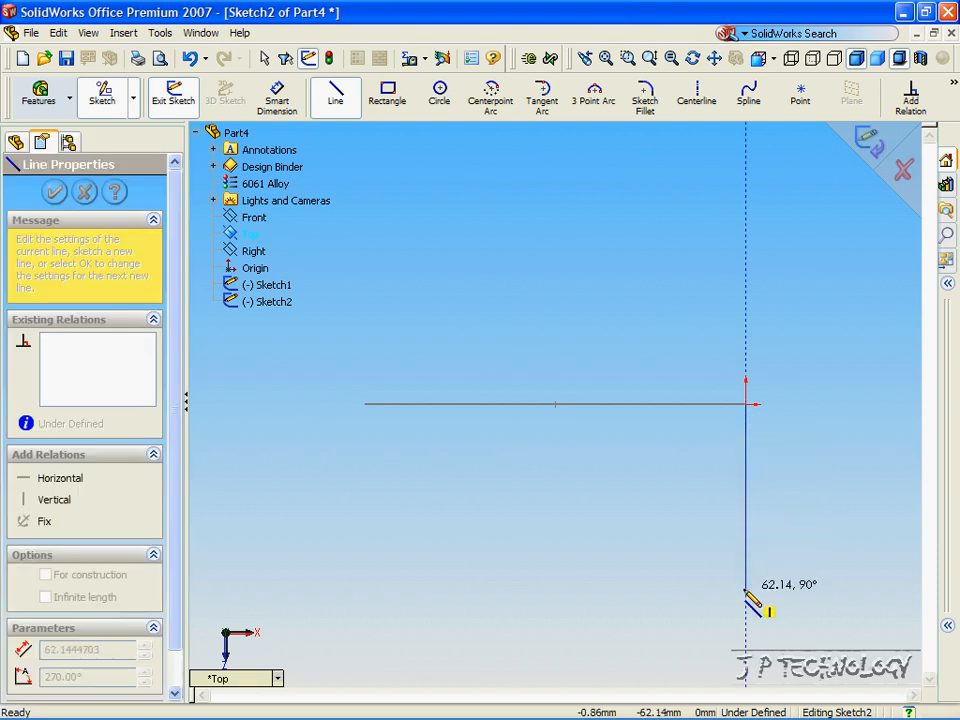
left_click(746, 603)
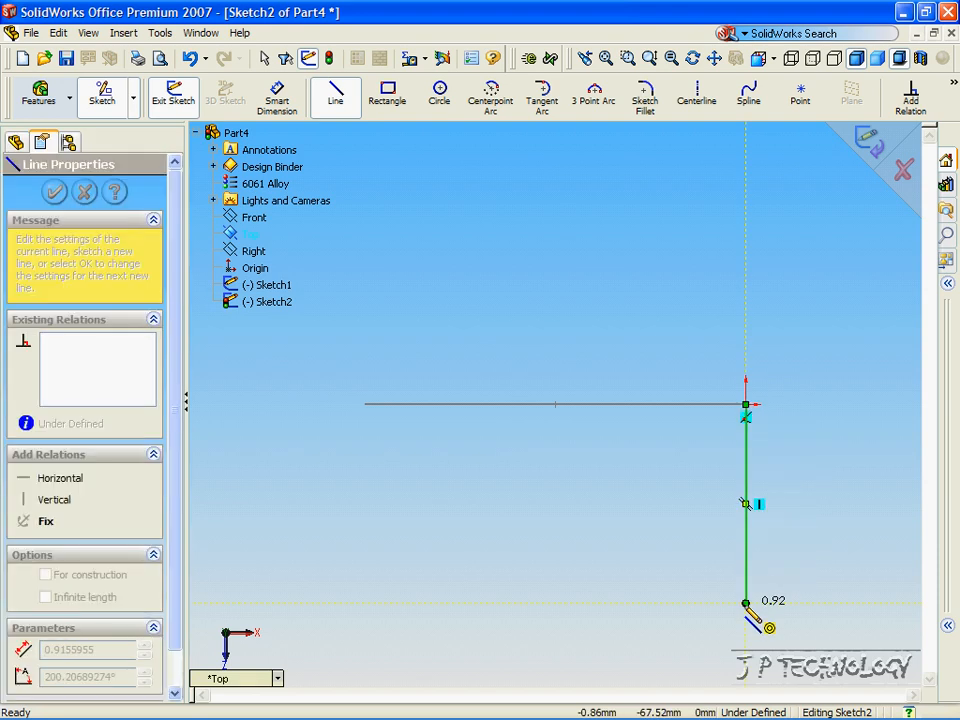
left_click(843, 679)
key("Up")
key("Up")
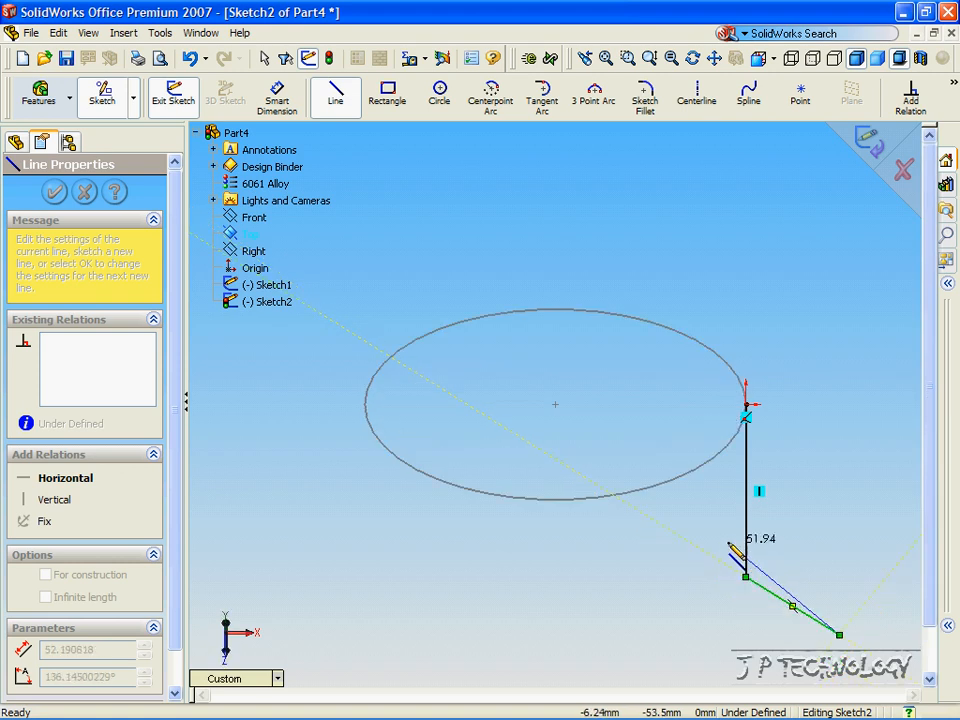
right_click(712, 450)
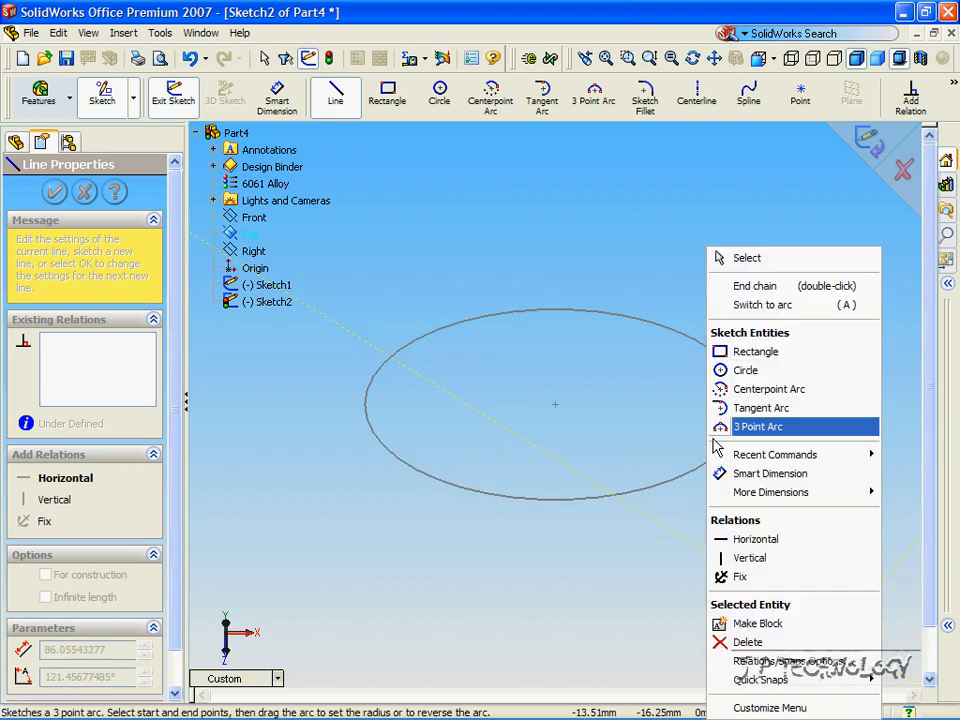
left_click(752, 286)
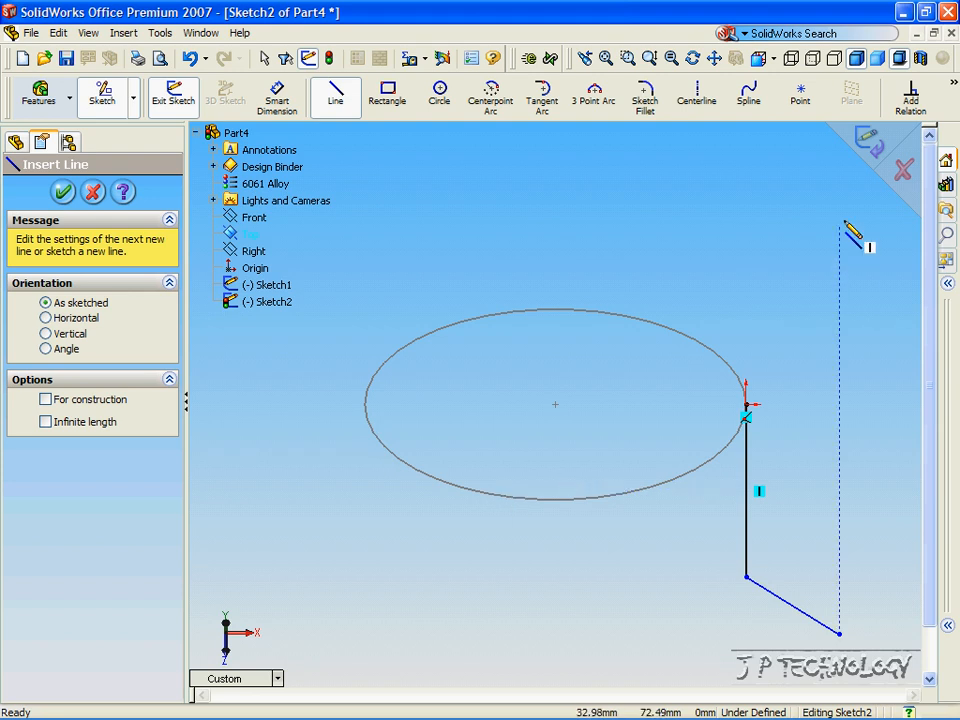
left_click(872, 145)
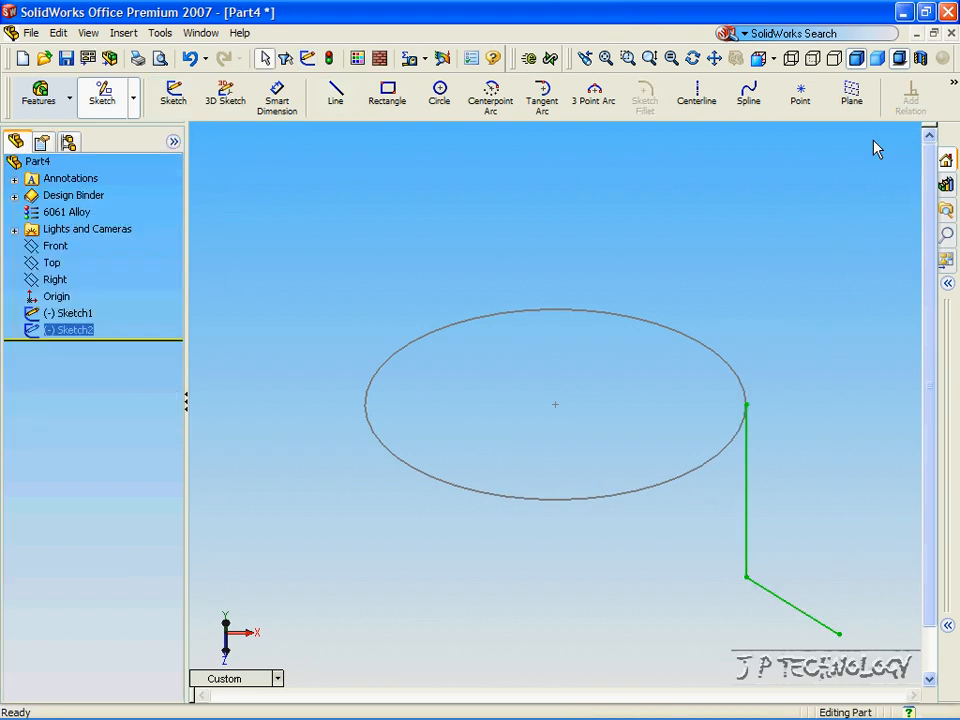
Create a Swept Boss/Base with the circle in Sketch1 as profile and the two-line Sketch2 as path.
left_click(45, 98)
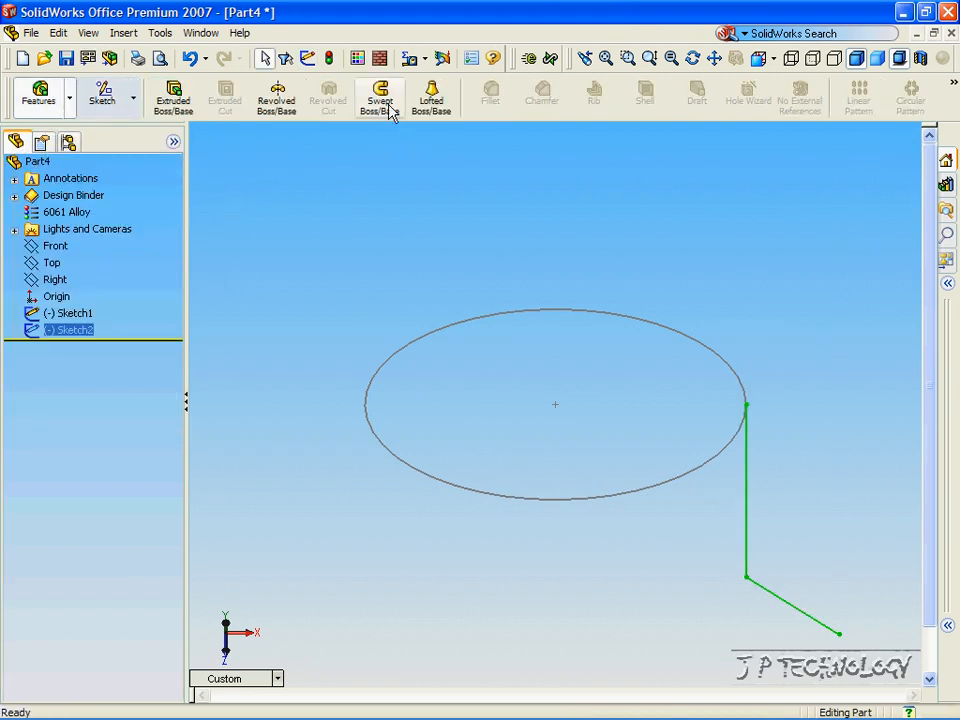
left_click(382, 100)
middle_click_drag(400, 290, 520, 508)
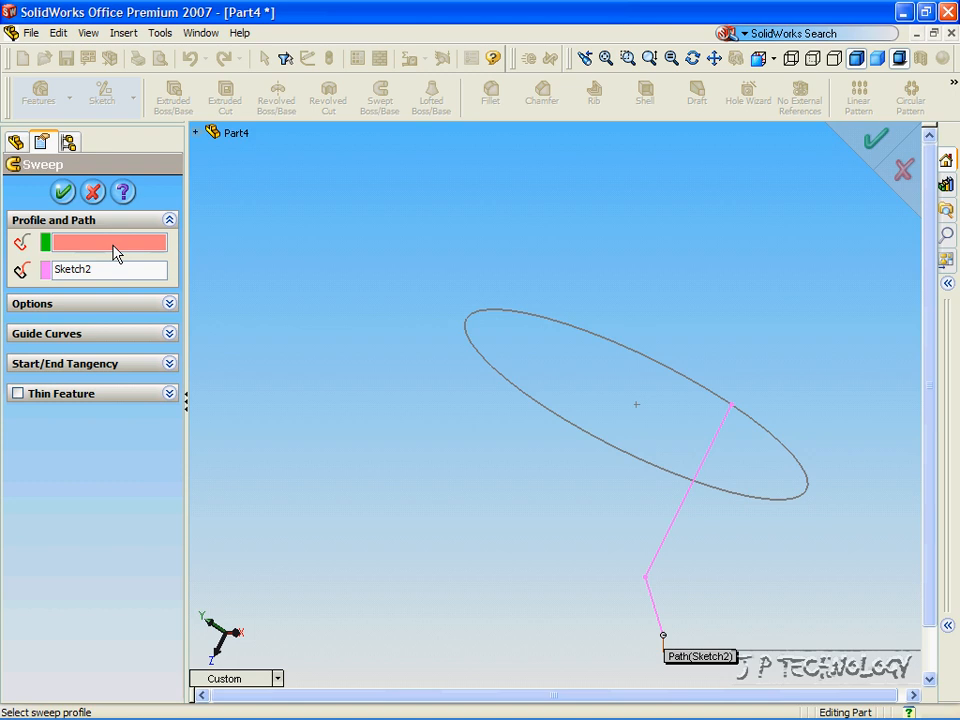
left_click(195, 132)
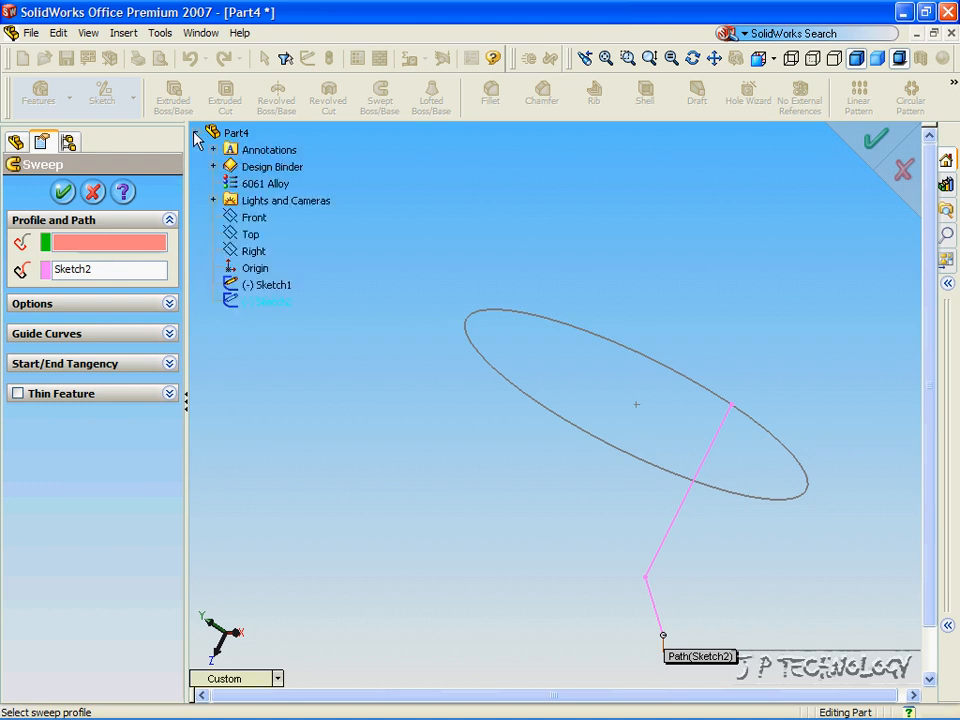
left_click(262, 285)
left_click(878, 142)
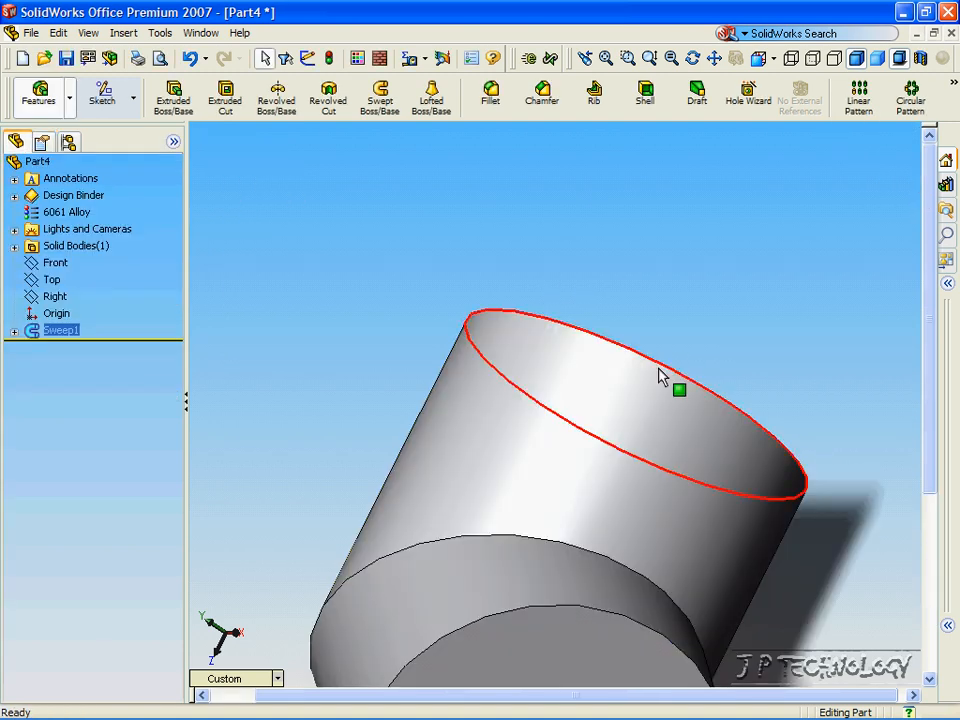
Examine the whole bent cylinder from several rotated and tilted viewing angles.
scroll(653, 396, "up", 5)
middle_click_drag(628, 540, 396, 510)
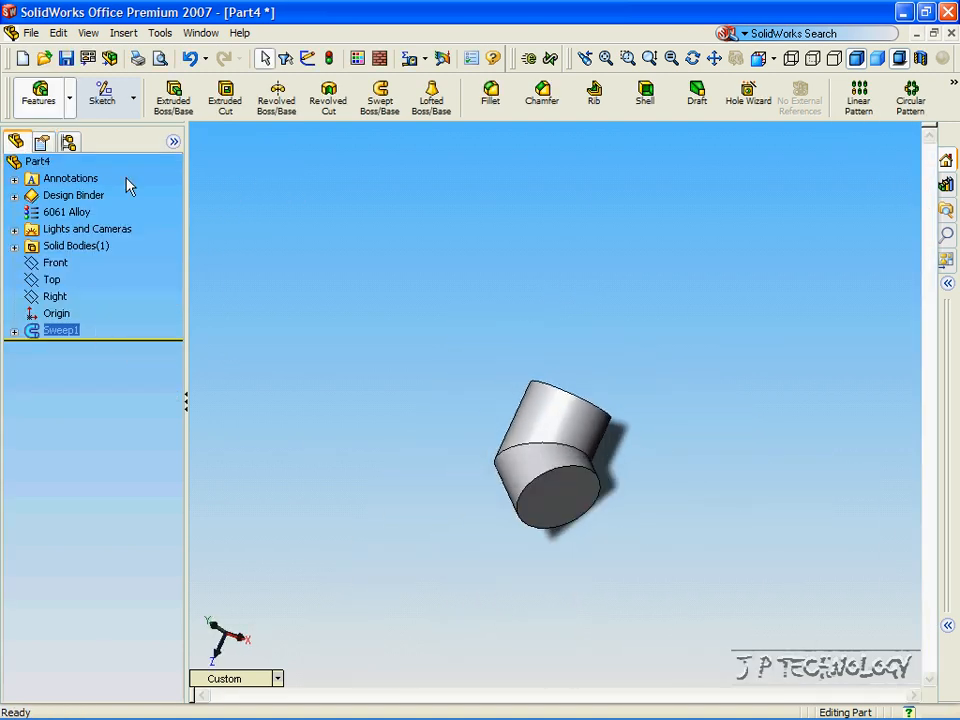
key("Down")
key("Down")
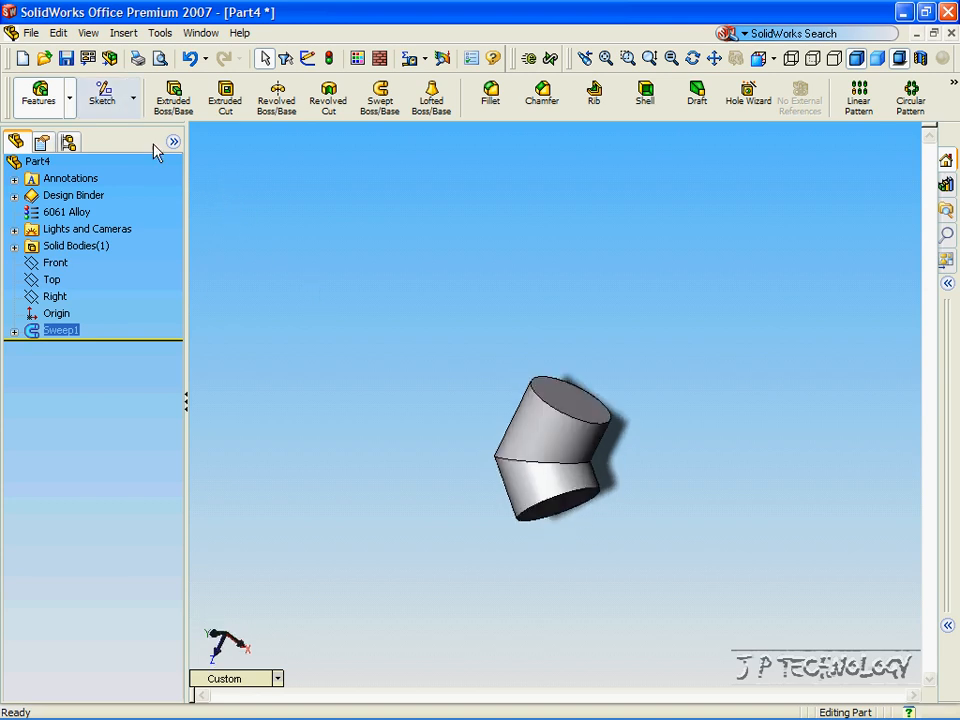
key("Up")
key("Up")
key("Up")
key("Up")
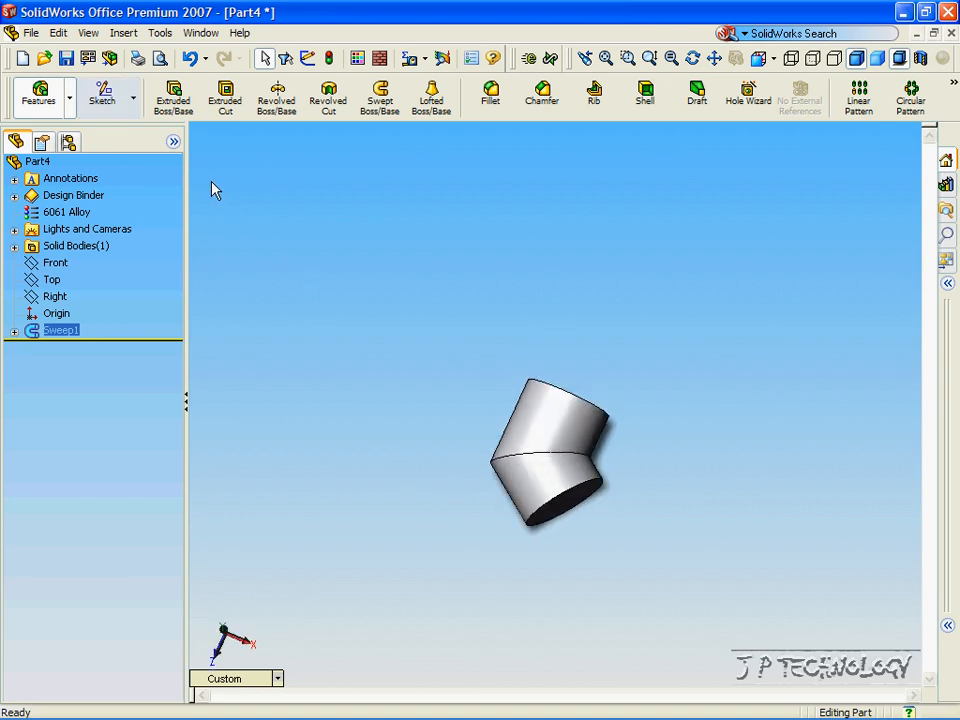
key("Up")
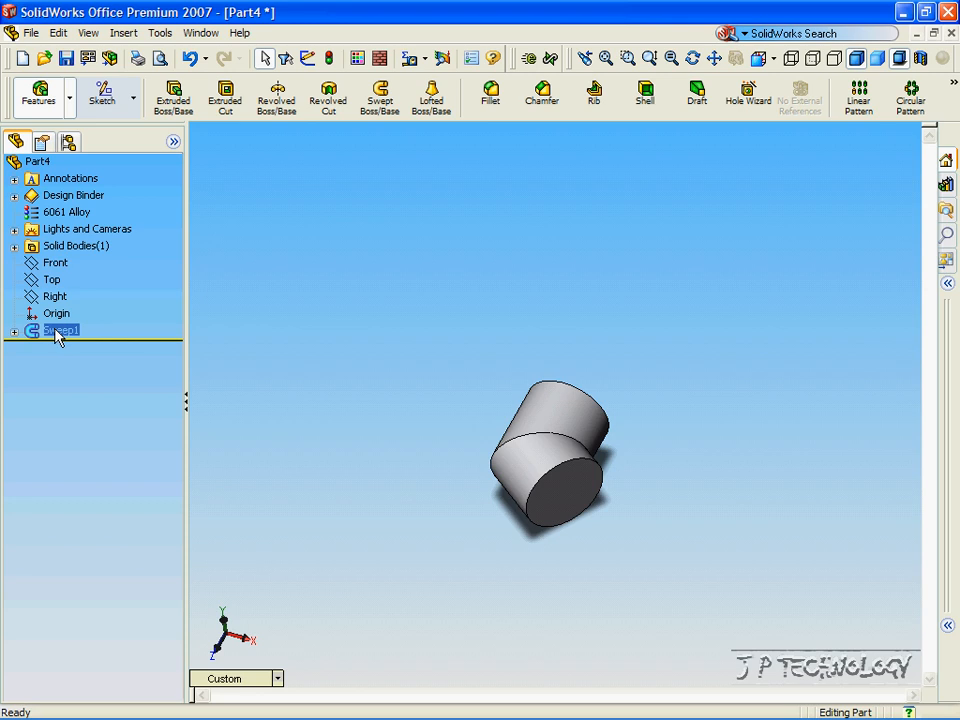
Extend the path in Sketch2 with three connected lines: one continuing the angled line, one perpendicular to it and a short end line; exit the sketch.
left_click(14, 331)
left_click(70, 364)
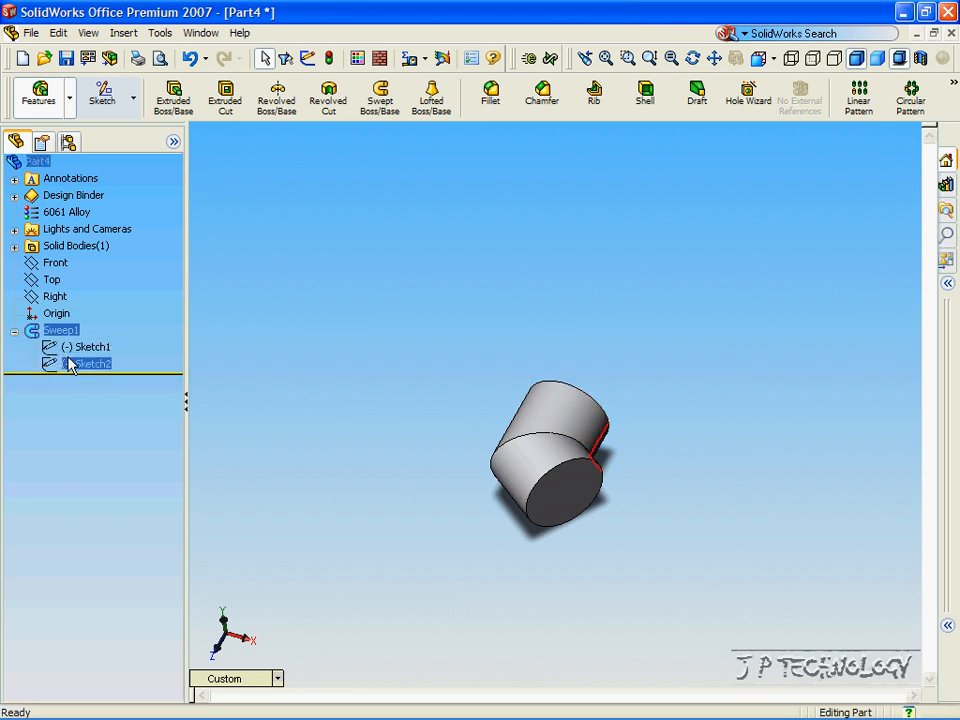
right_click(44, 366)
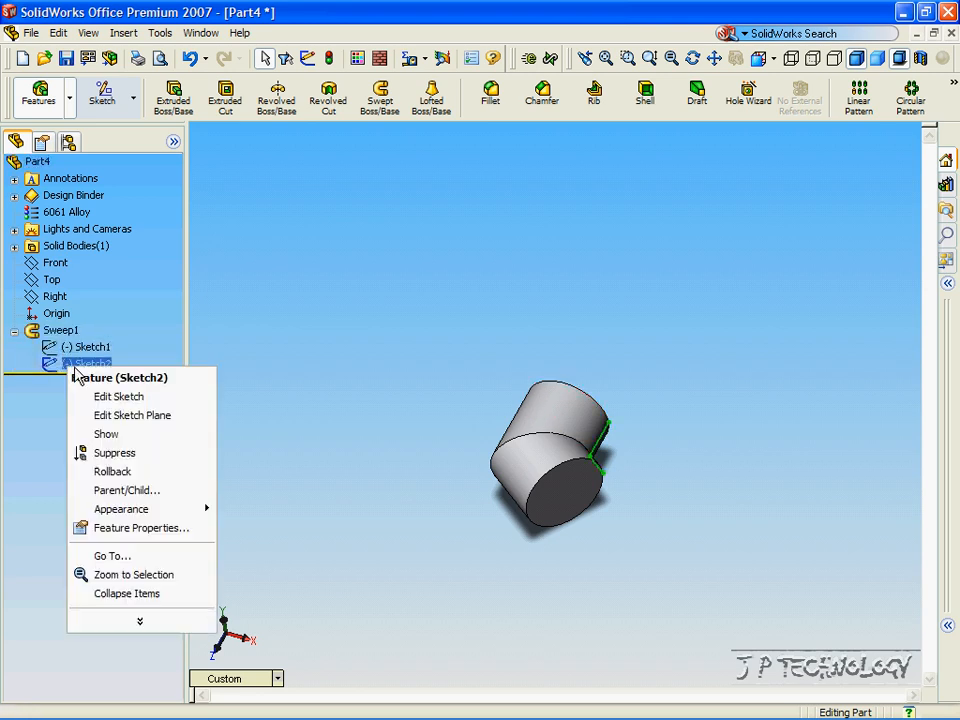
left_click(124, 394)
left_click(338, 97)
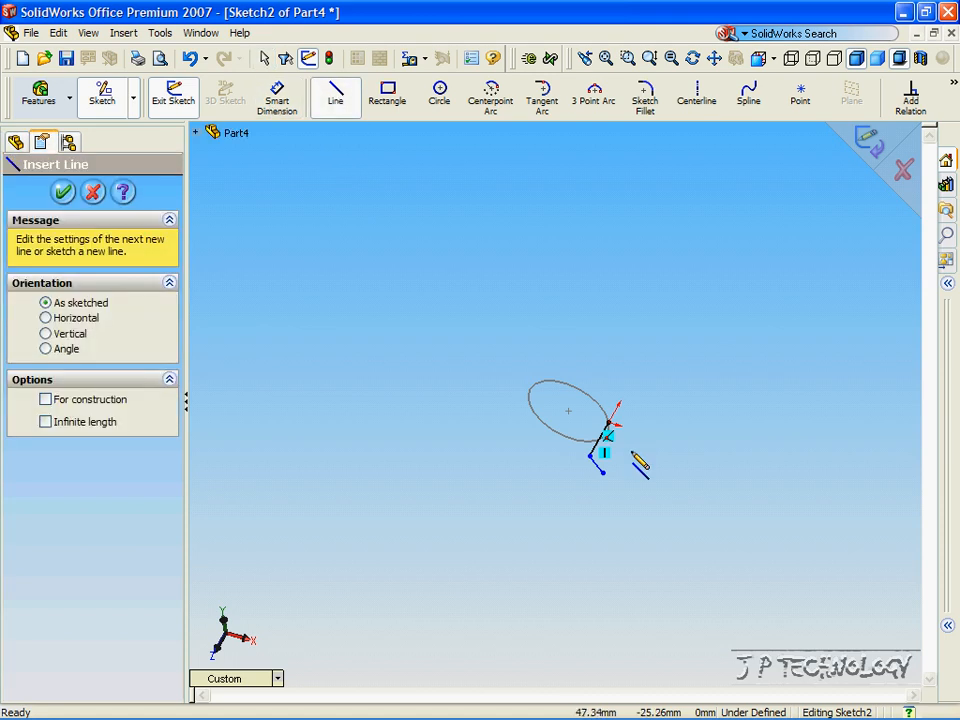
left_click(597, 463)
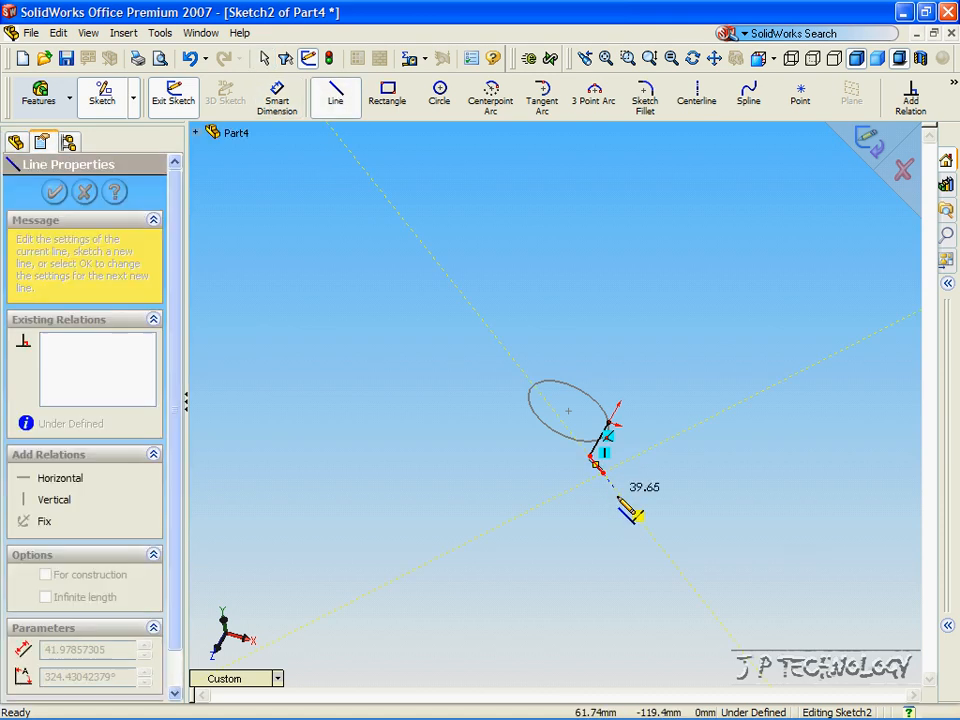
left_click(683, 576)
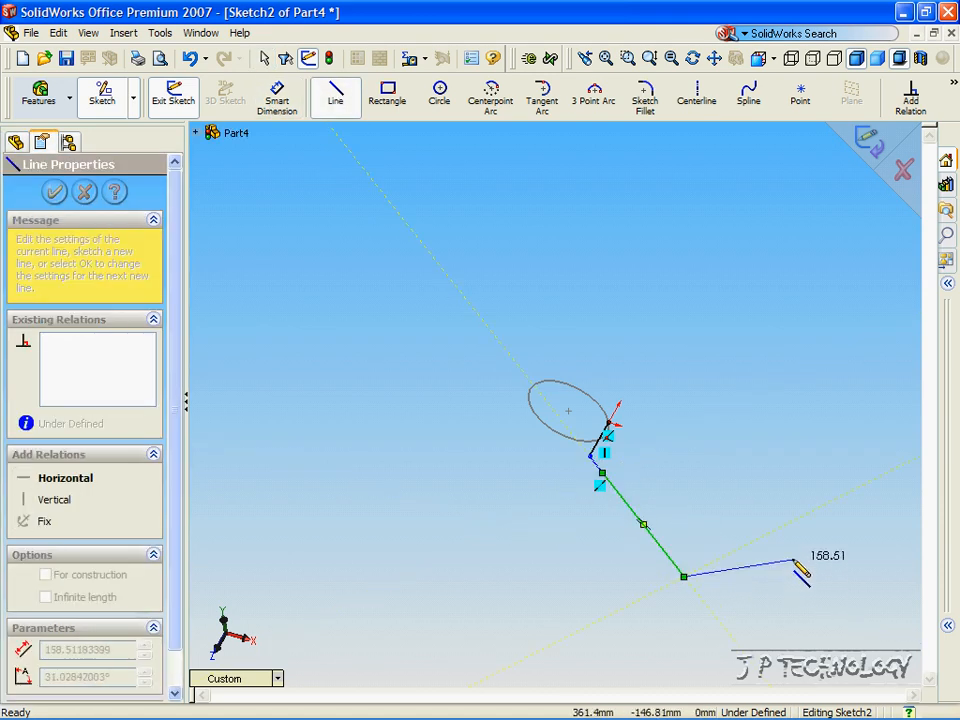
left_click(850, 490)
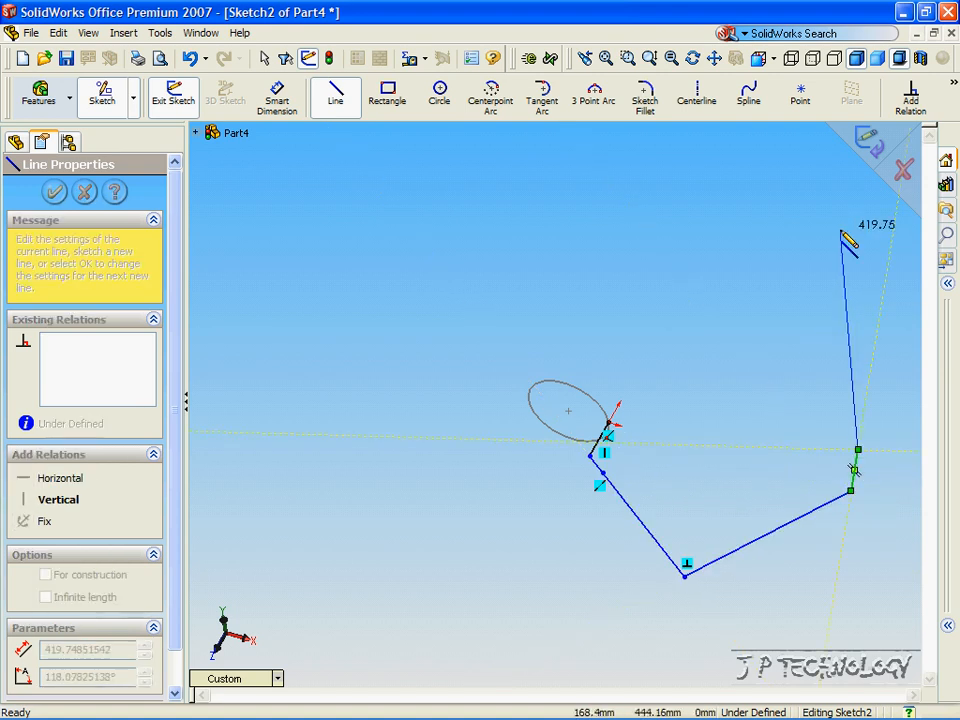
left_click(871, 148)
Examine the extended swept body and its circular end faces by tilting the view back and forth.
mouse_move(713, 491)
middle_mouse_down()
mouse_move(671, 529)
mouse_move(680, 520)
middle_mouse_up()
scroll(681, 513, "up", 2)
key("Down")
key("Down")
key("Down")
key("Down")
key("Down")
key("Down")
key("Down")
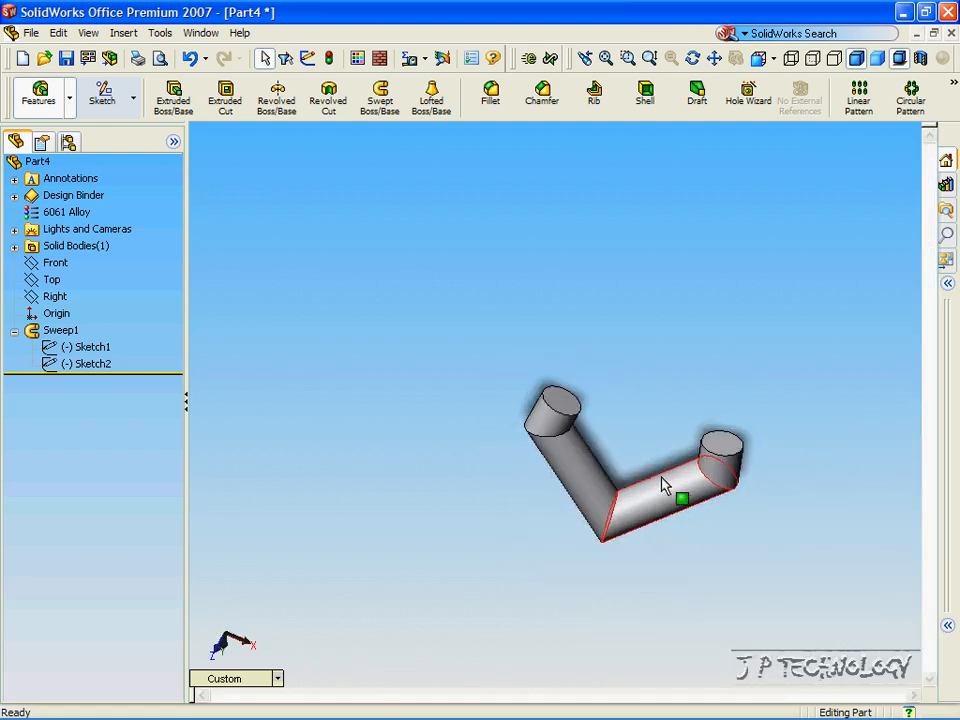
key("Up")
key("Up")
key("Up")
key("Down")
key("Down")
key("Down")
key("Down")
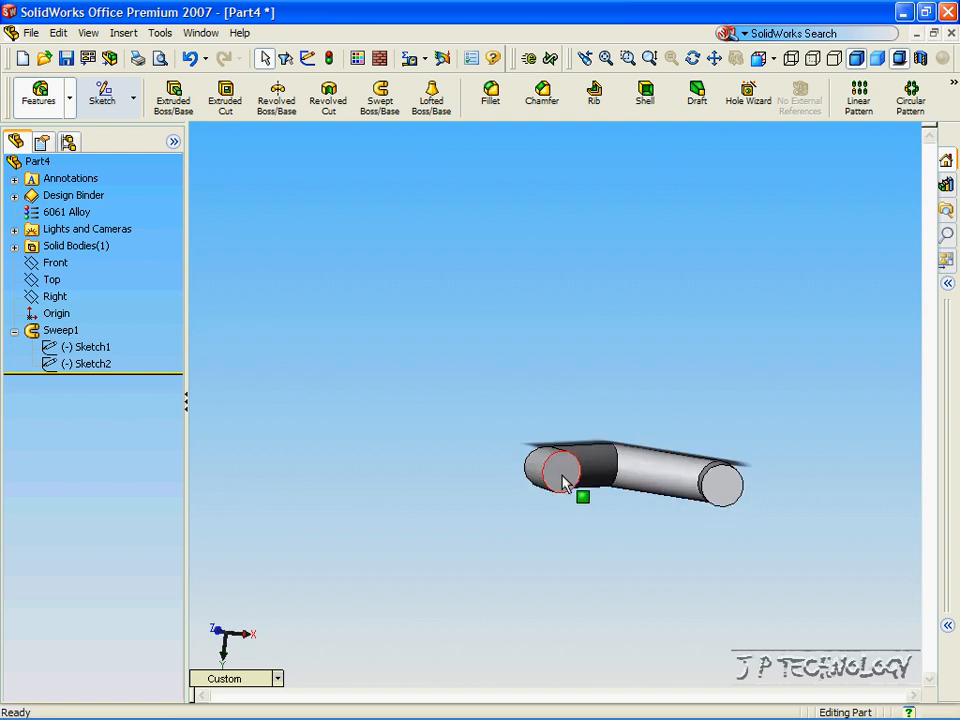
Add a concentric inner circle with a radius of about 47 mm to the profile in Sketch1 and exit the sketch.
left_click(98, 348)
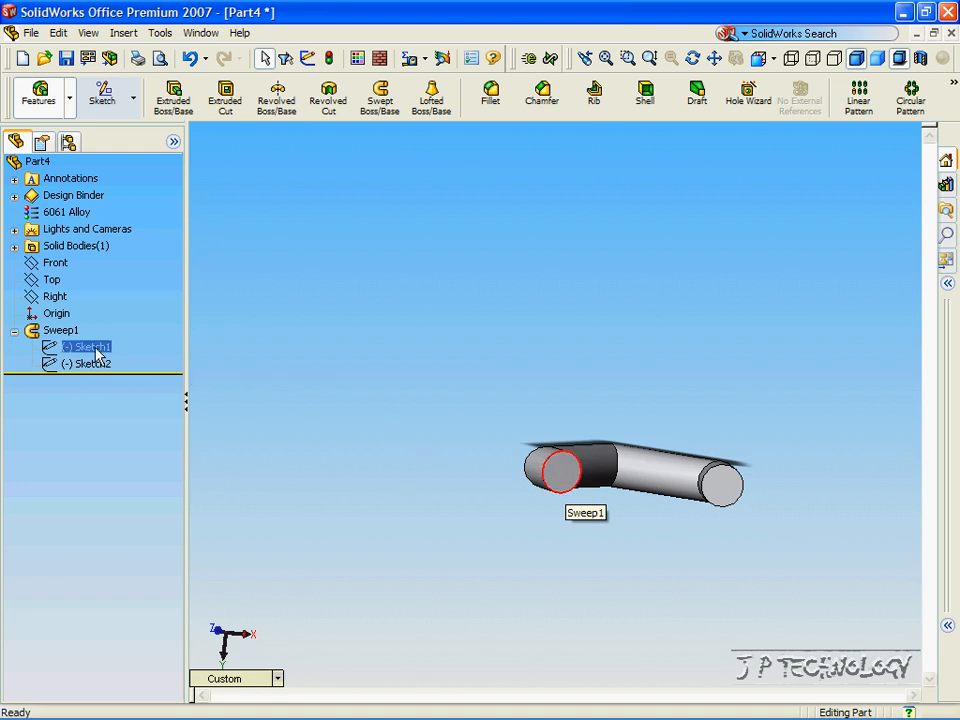
right_click(88, 352)
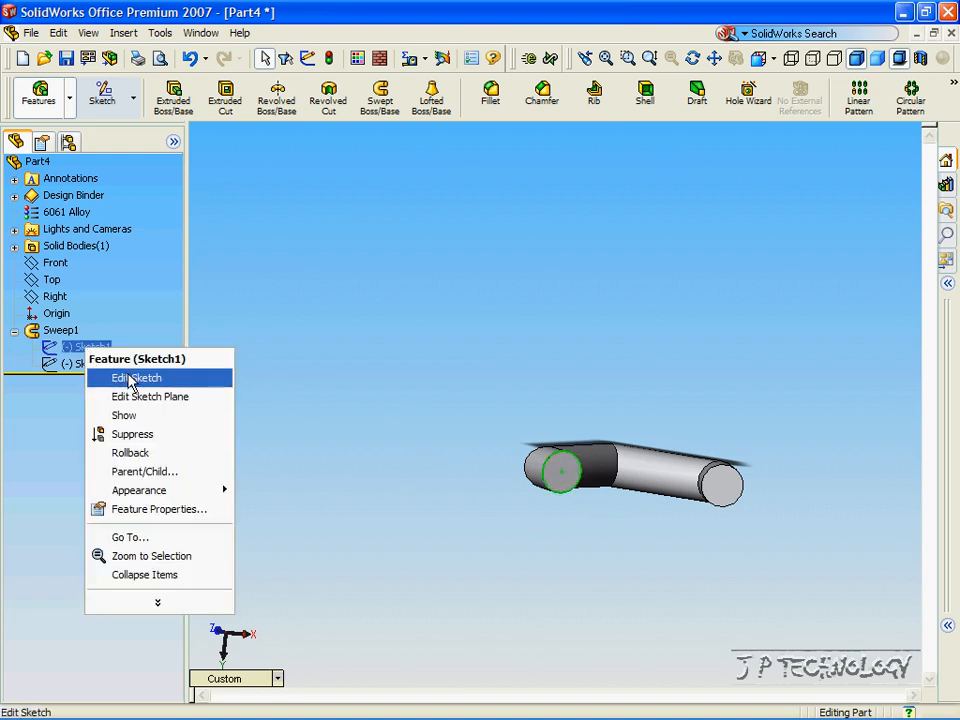
left_click(131, 380)
left_click(442, 86)
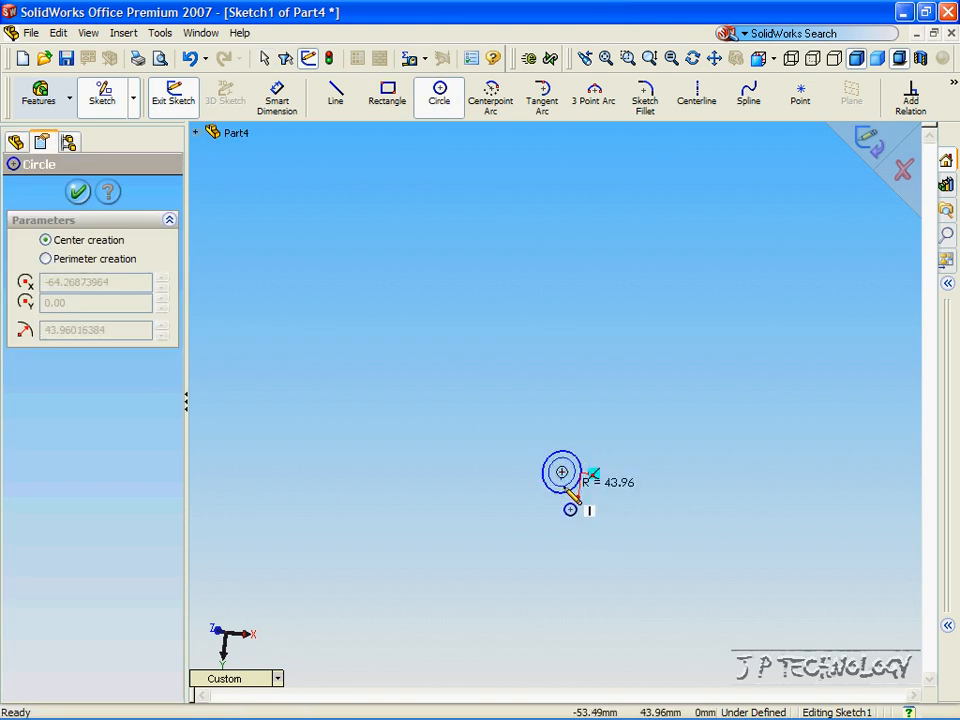
left_click(574, 502)
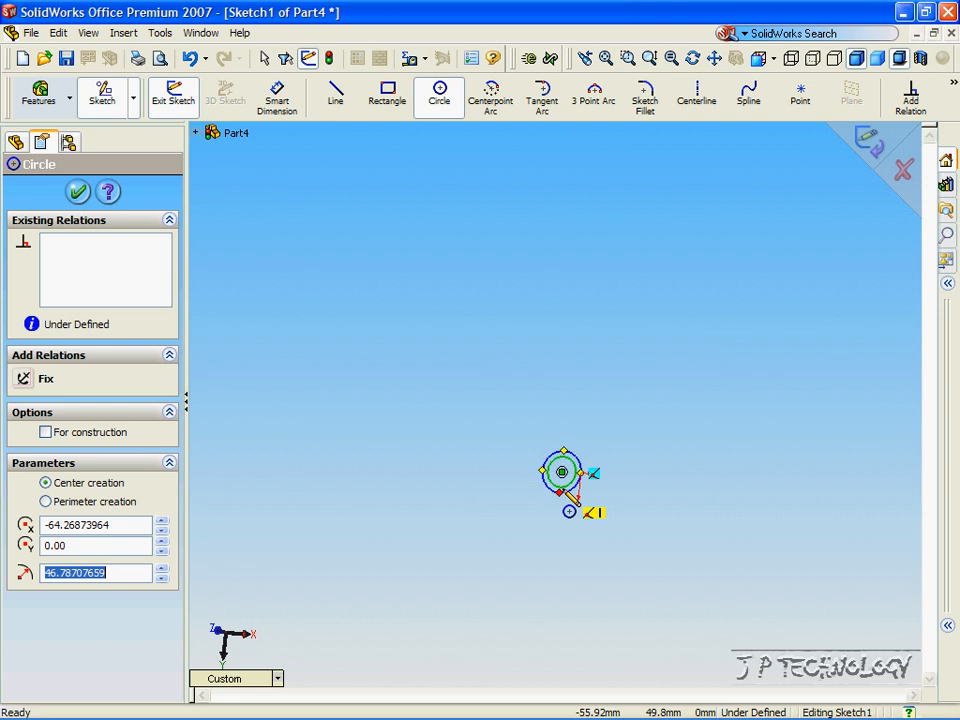
left_click(80, 192)
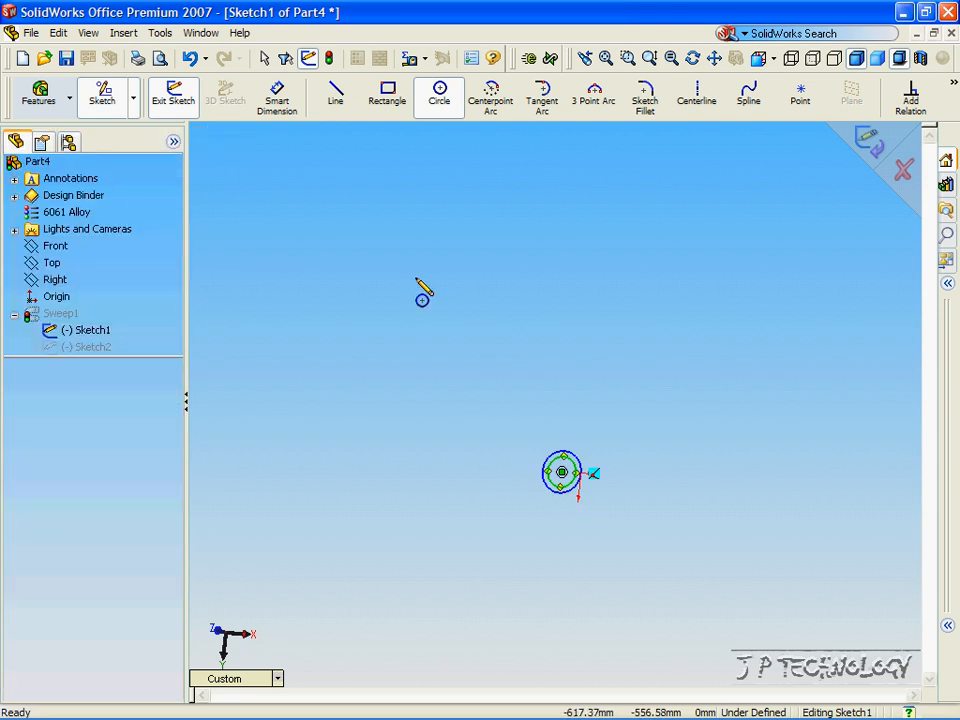
left_click(866, 143)
Examine the hollow tube and its open ends from all sides by tilting the view around it.
key("Down")
key("Down")
key("Down")
key("Down")
key("Down")
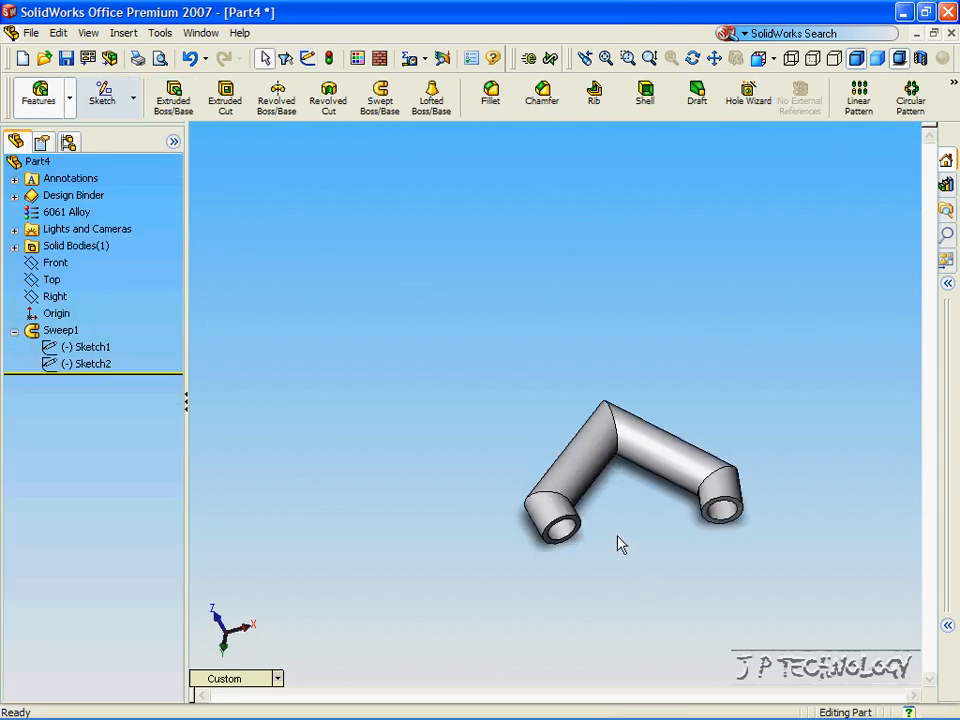
key("Up")
key("Up")
key("Up")
key("Up")
key("Up")
key("Up")
key("Up")
key("Up")
key("Up")
key("Up")
key("Up")
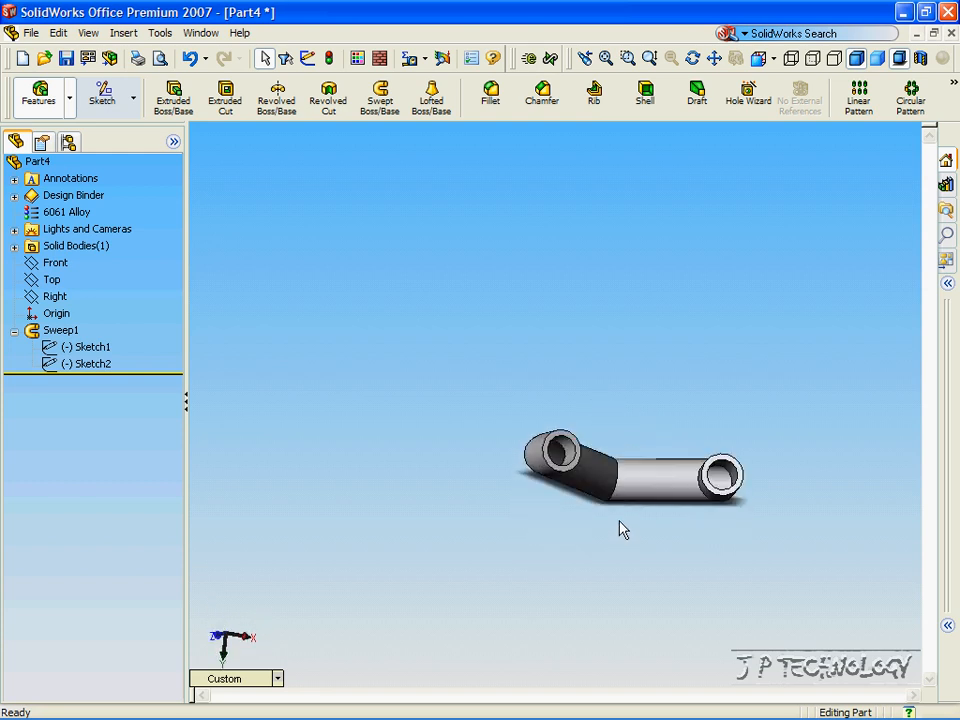
key("Up")
key("Up")
key("Up")
key("Up")
key("Up")
key("Up")
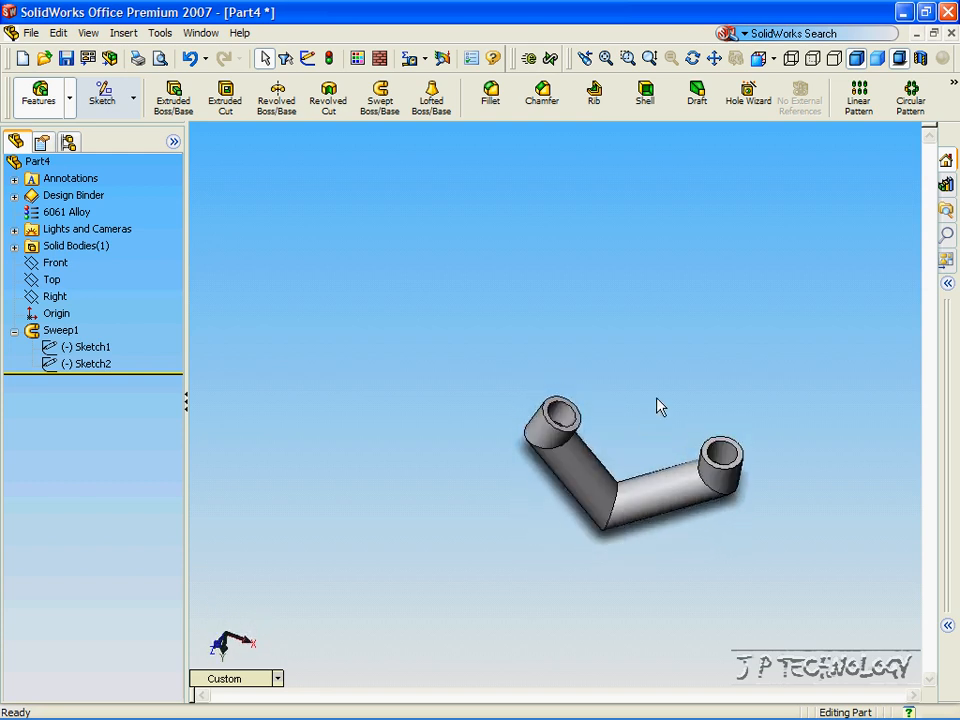
key("Up")
key("Up")
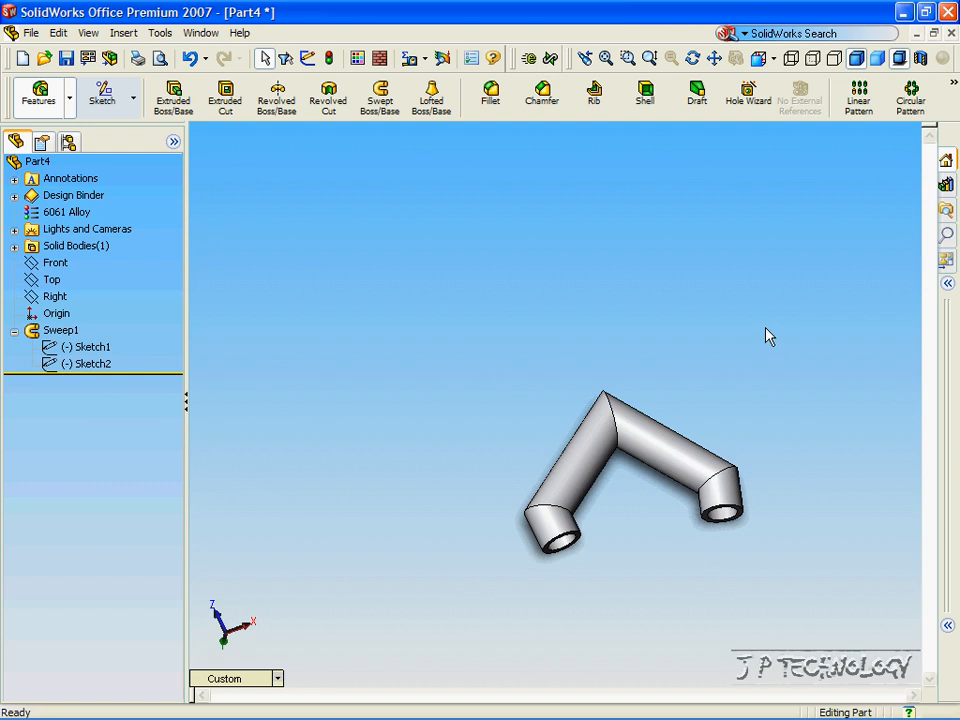